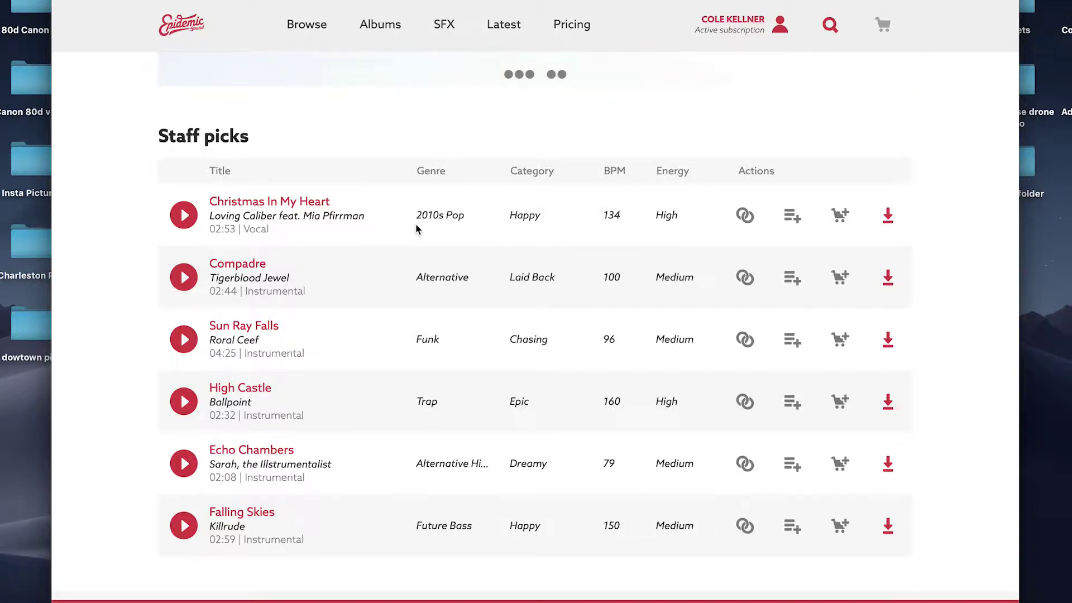
Look over the home page's featured albums and the Browse page's genre tags
scroll(416, 229, "up", 5)
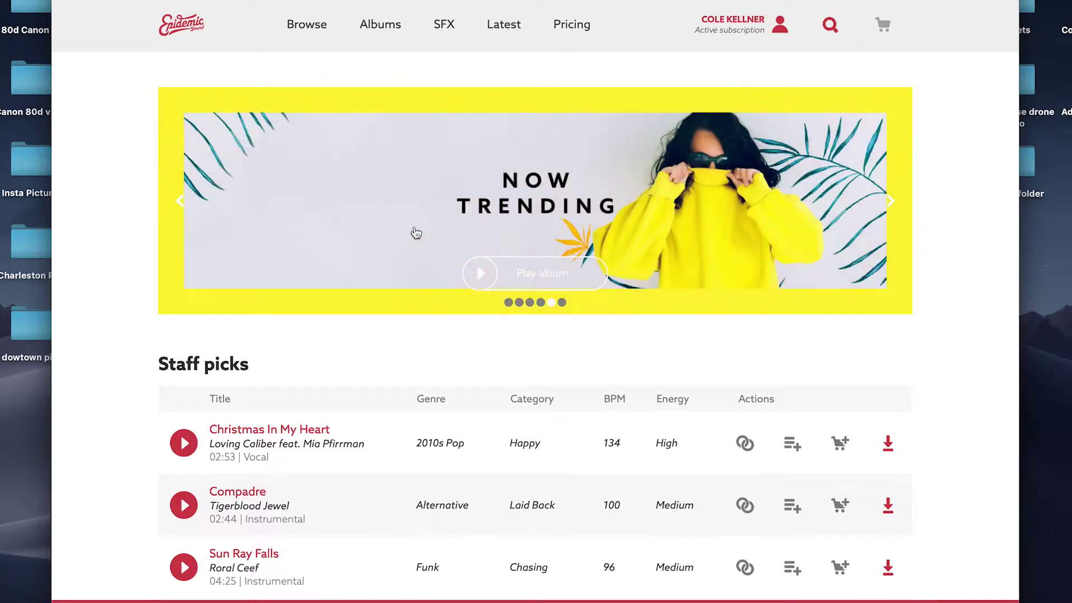
left_click(302, 30)
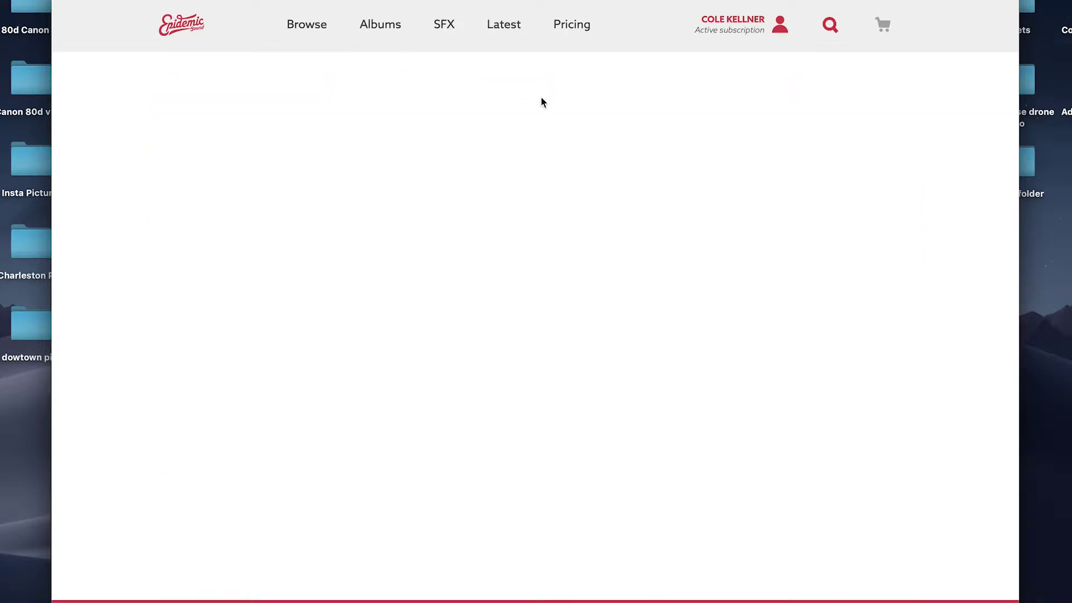
scroll(425, 299, "down", 3)
scroll(425, 300, "up", 2)
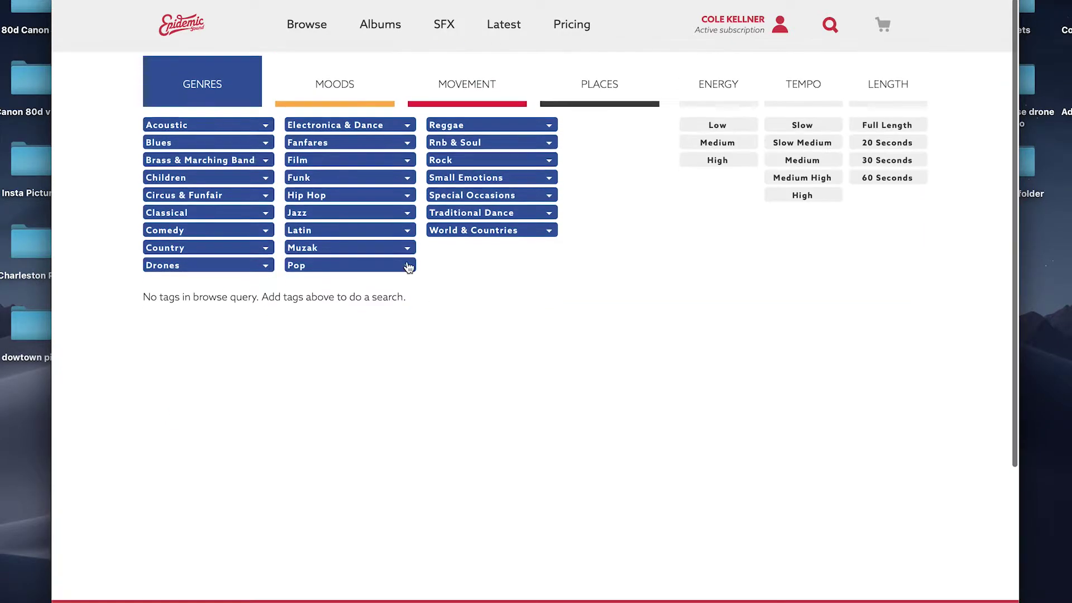
Go through the album catalogue and continue to its second page, down to the Off the Record album
left_click(364, 33)
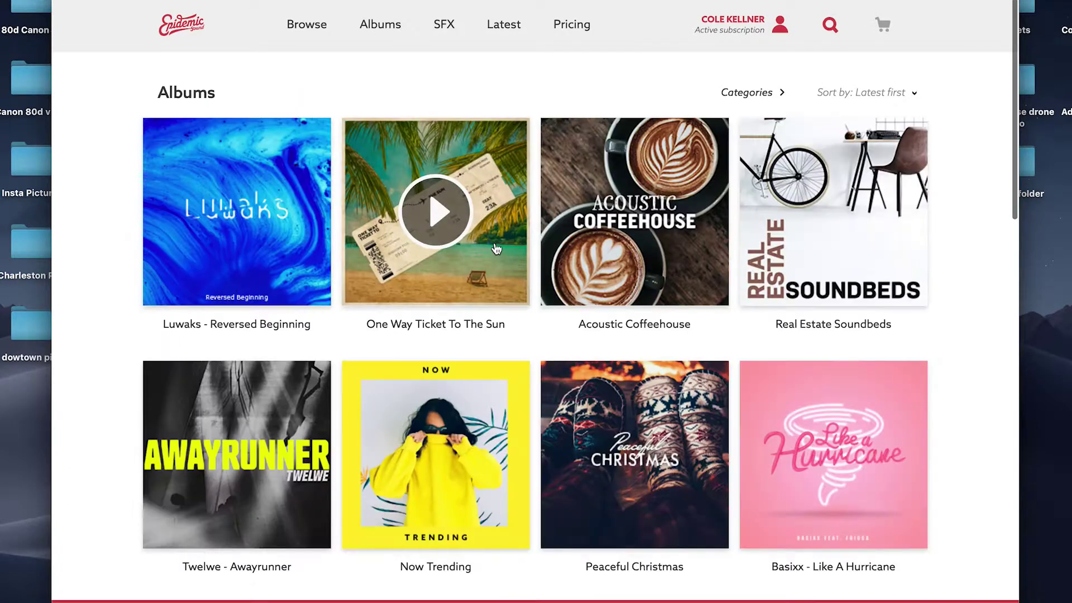
scroll(495, 246, "down", 12)
scroll(495, 248, "down", 11)
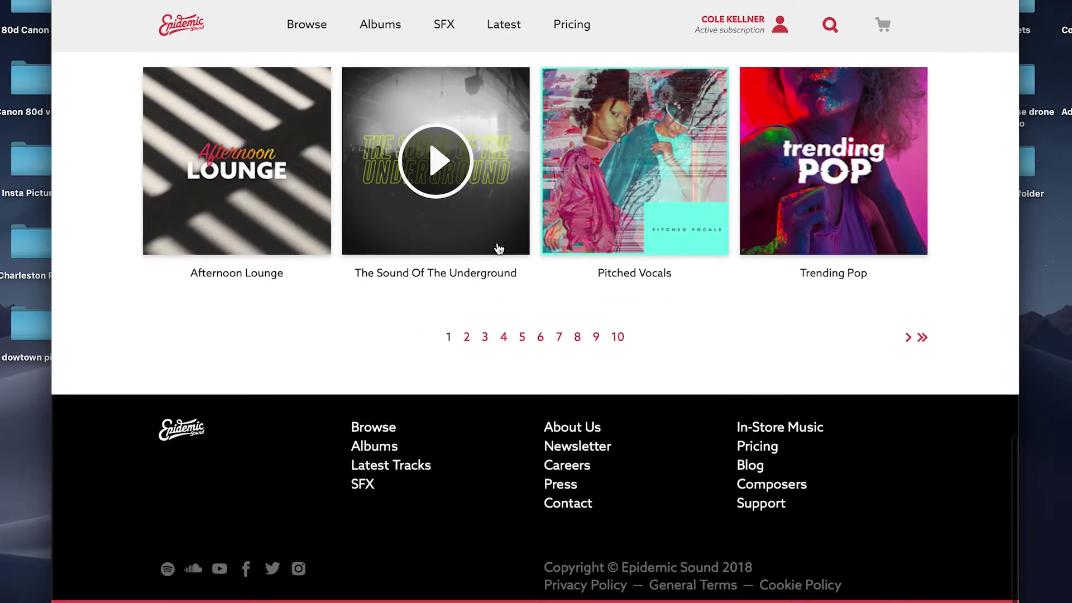
scroll(438, 162, "up", 1)
left_click(468, 414)
scroll(457, 389, "down", 12)
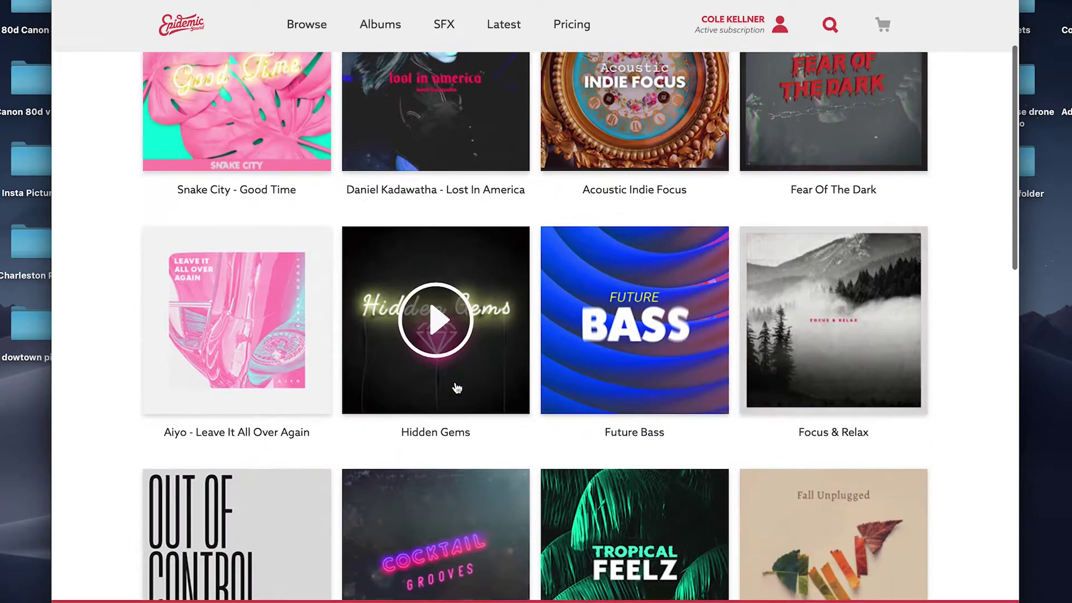
scroll(457, 389, "down", 4)
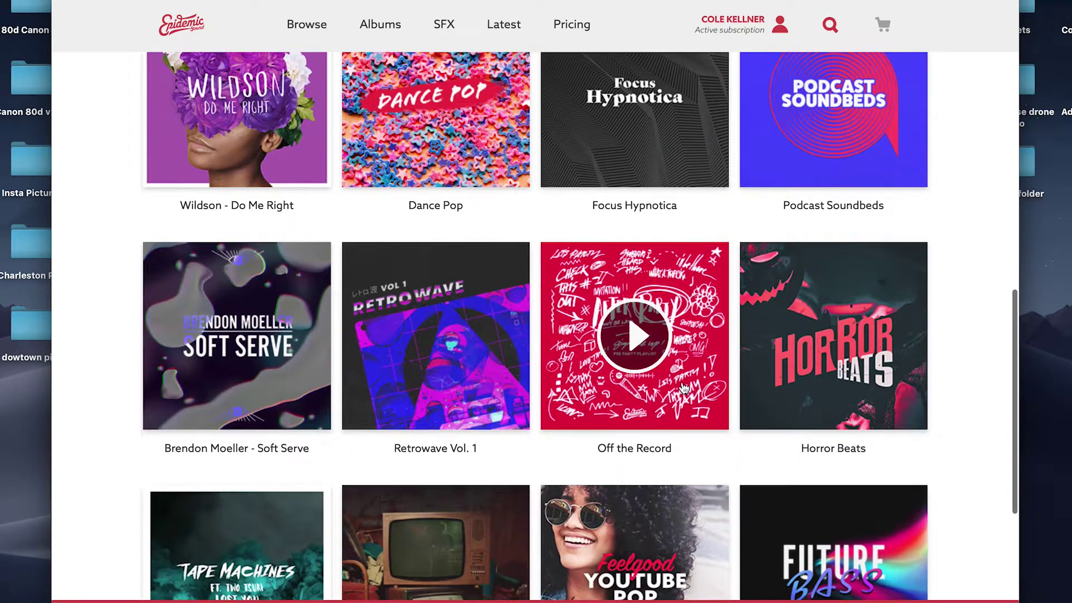
Open the Off the Record album and download the track For The Record
left_click(682, 385)
scroll(383, 354, "down", 7)
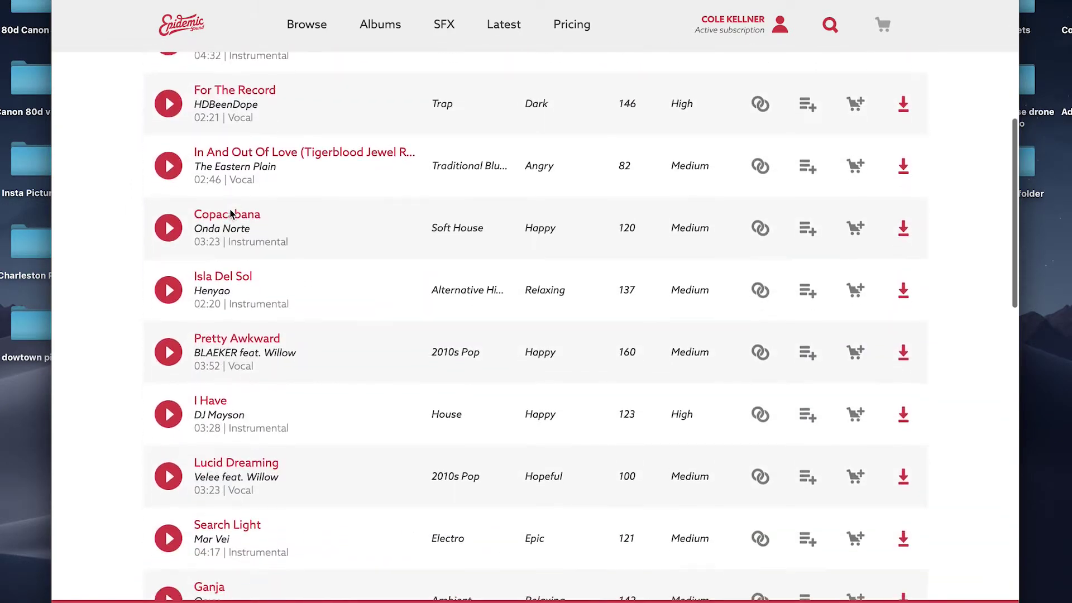
scroll(383, 354, "up", 1)
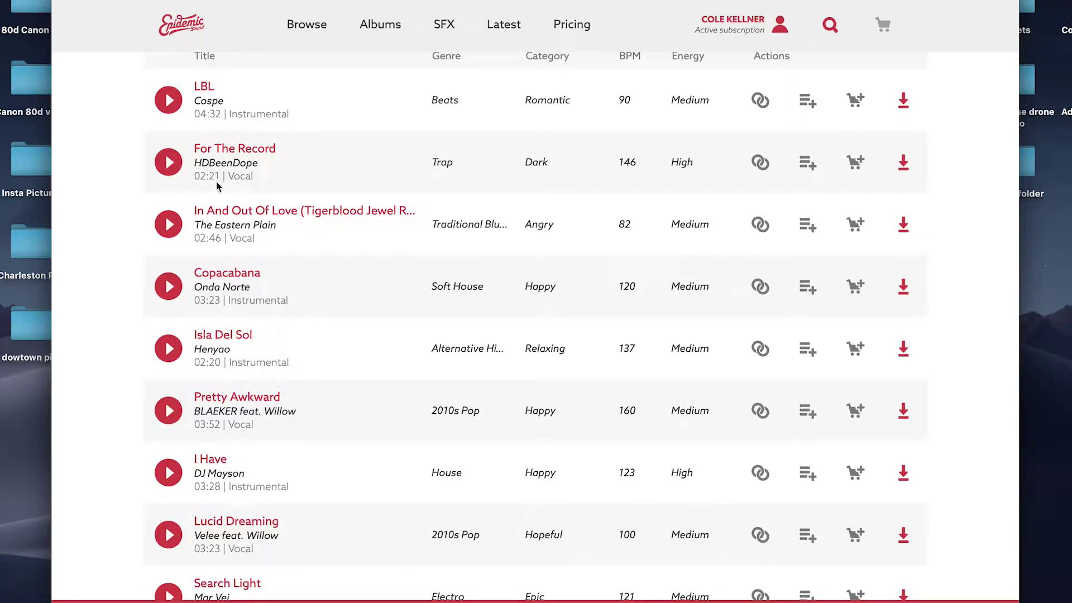
left_click(904, 162)
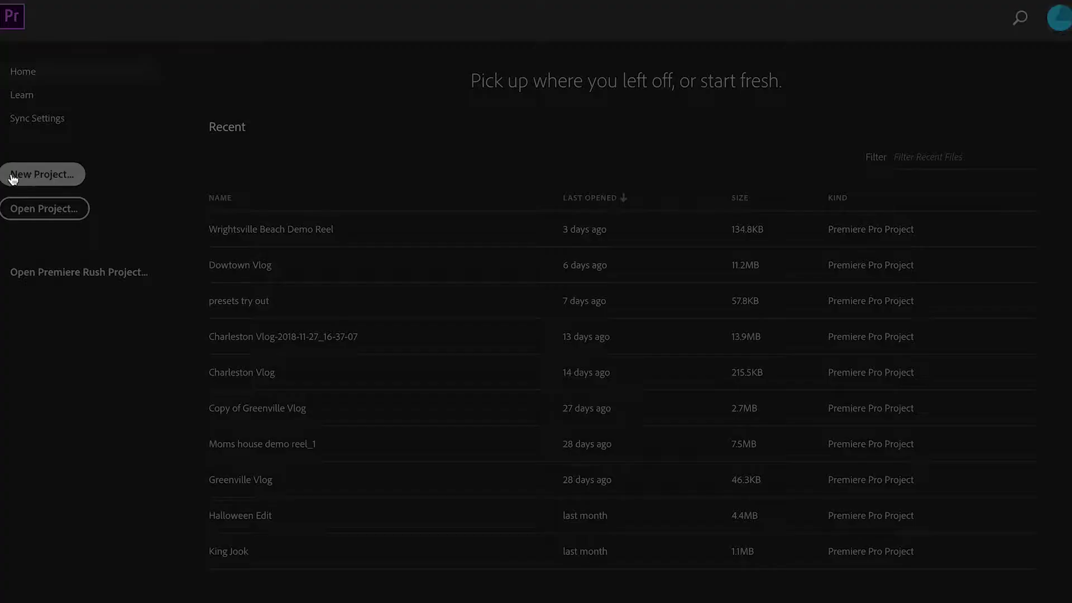
In Premiere Pro, create a new project named "edit to beats tutorial"
left_click(34, 178)
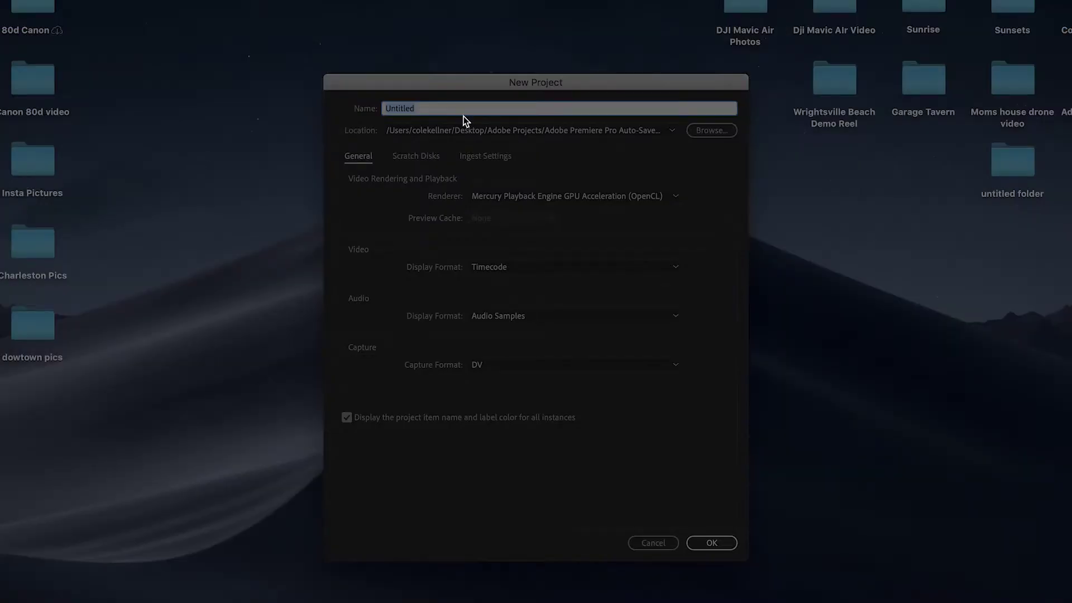
key("BackSpace")
type("utorial")
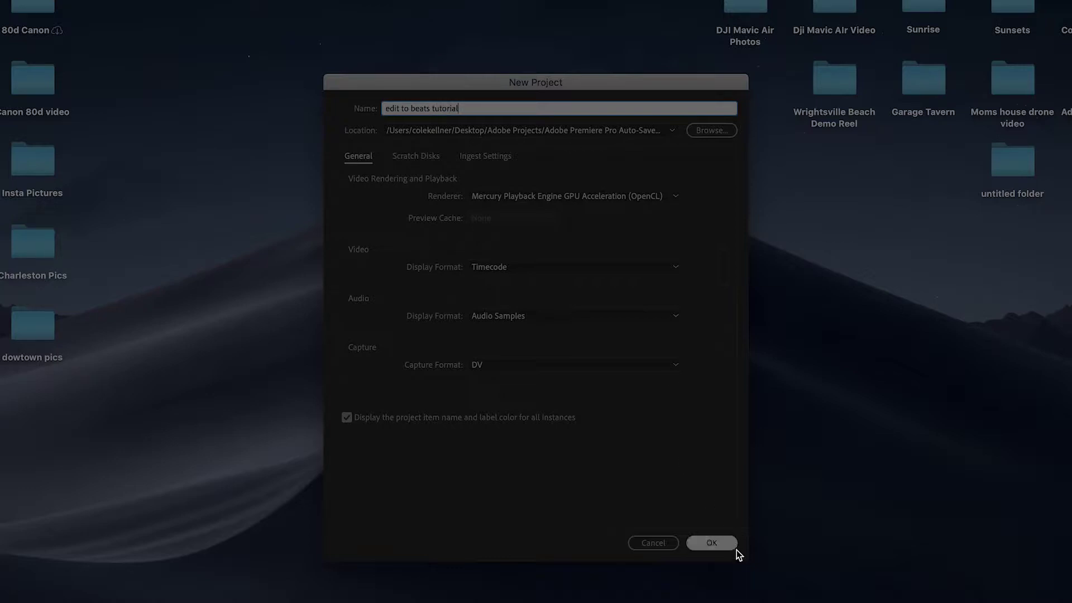
left_click(710, 542)
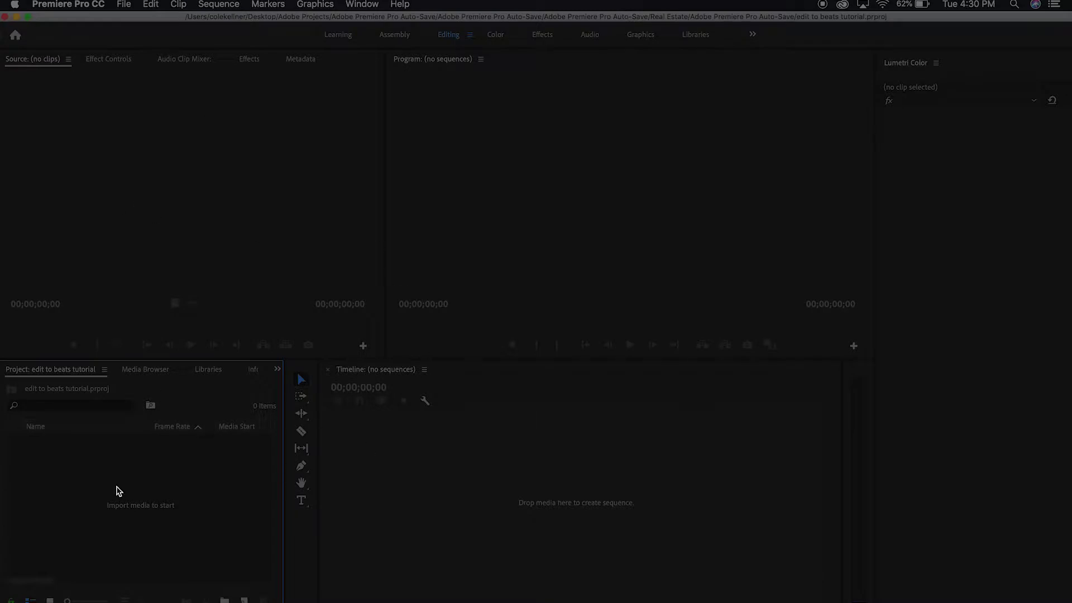
Import the ES_For The Record MP3 from the Downloads folder into the project
double_click(183, 485)
left_click(339, 246)
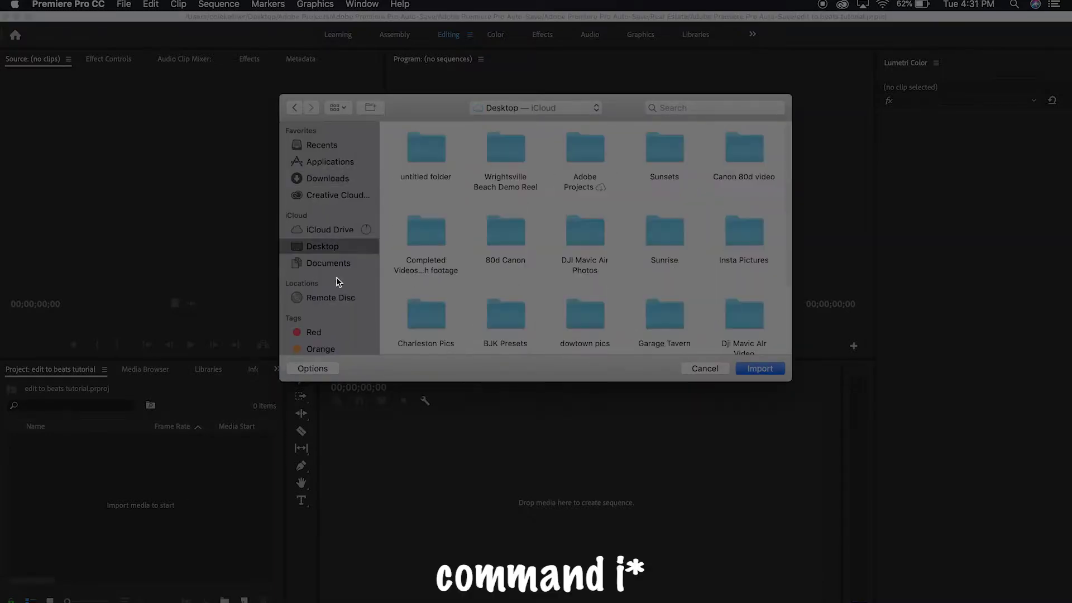
scroll(503, 256, "down", 2)
left_click(350, 179)
scroll(486, 262, "down", 10)
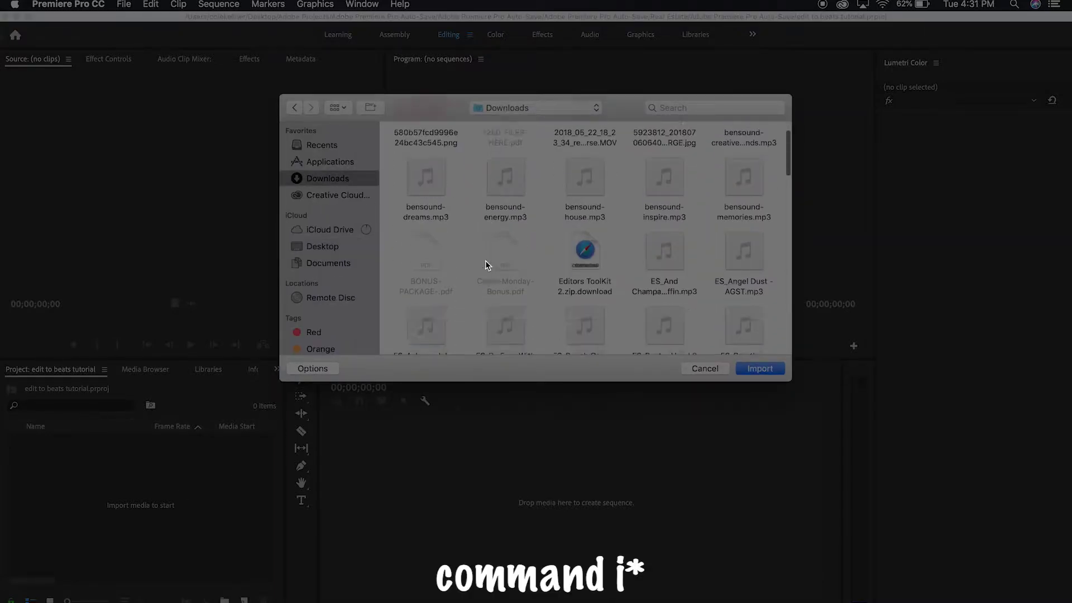
scroll(538, 233, "down", 5)
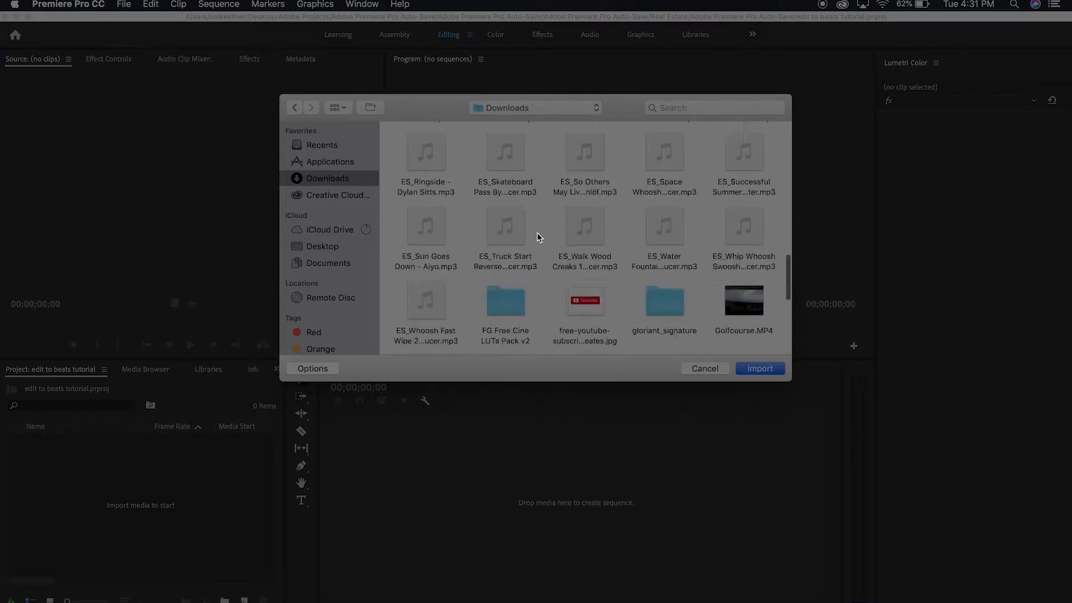
scroll(538, 233, "down", 5)
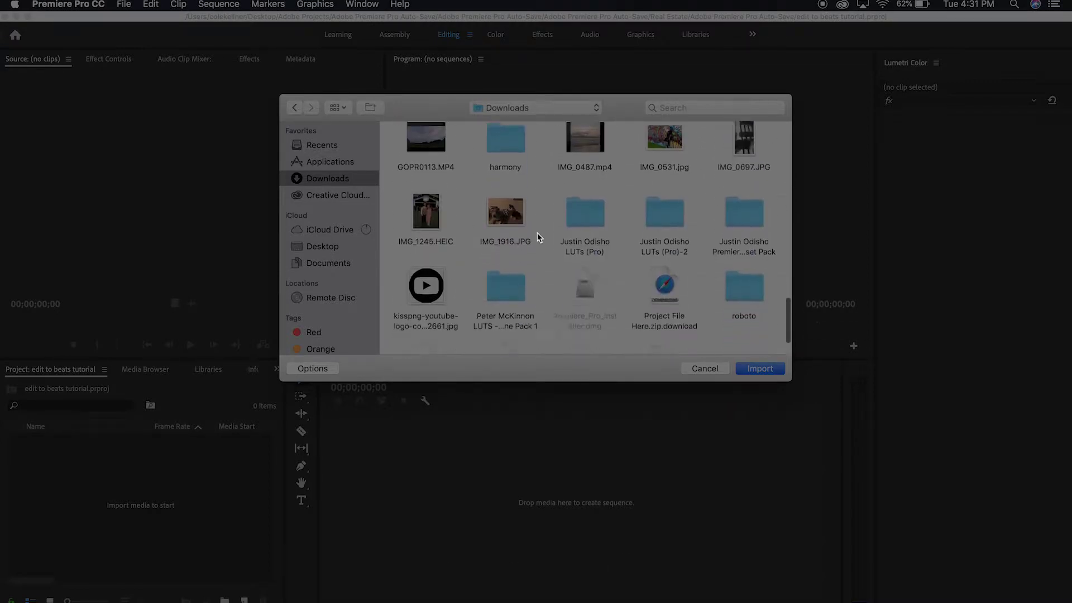
scroll(537, 233, "up", 15)
scroll(537, 233, "up", 5)
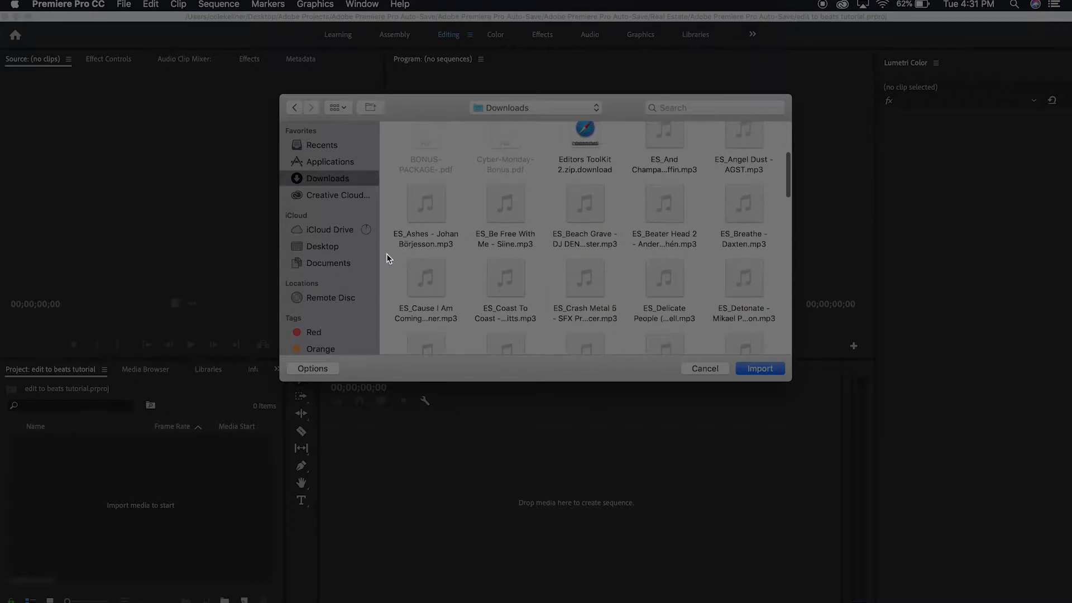
scroll(537, 234, "down", 5)
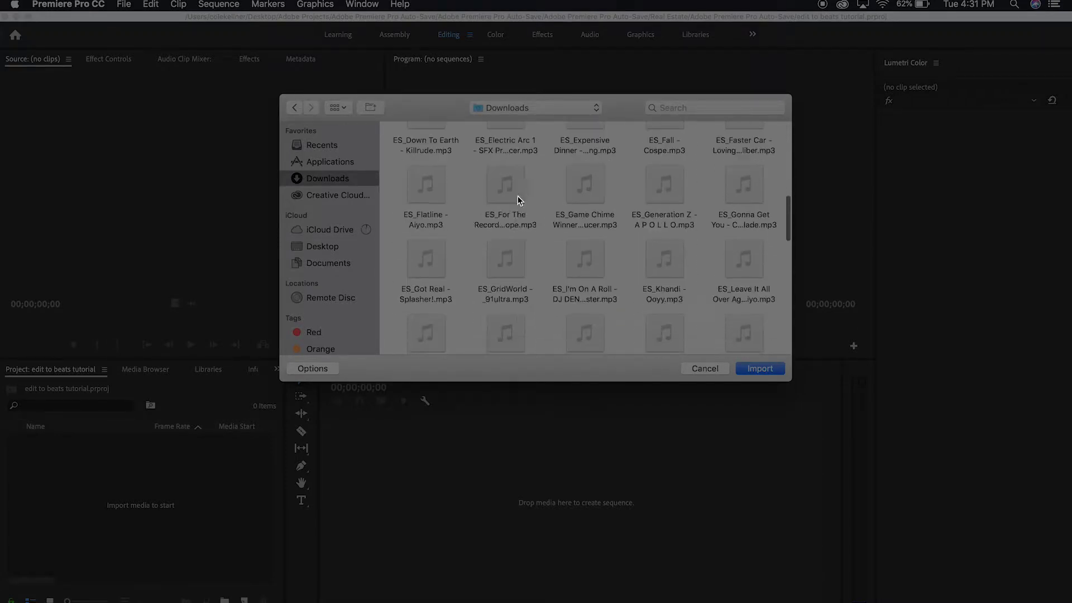
left_click(521, 199)
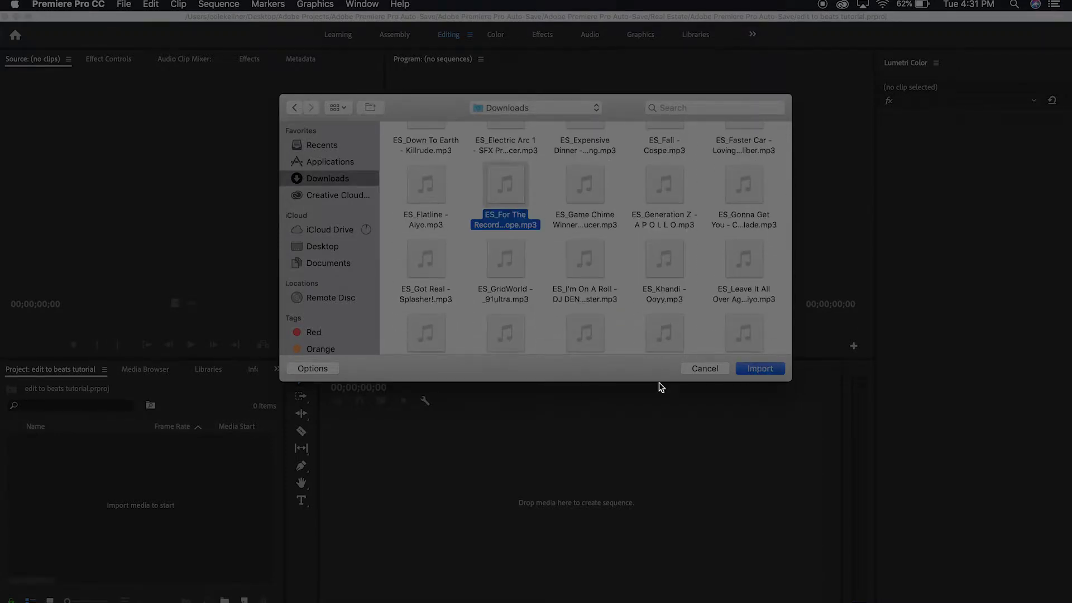
left_click(746, 370)
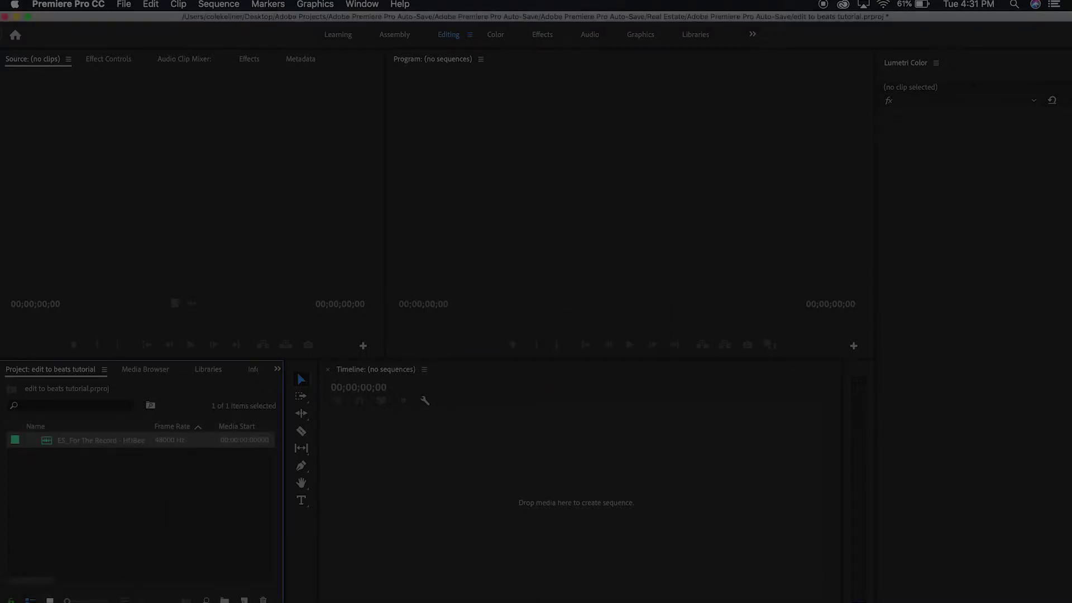
Create a sequence from the ES_For The Record audio clip, keeping the project items in list view
left_click(50, 601)
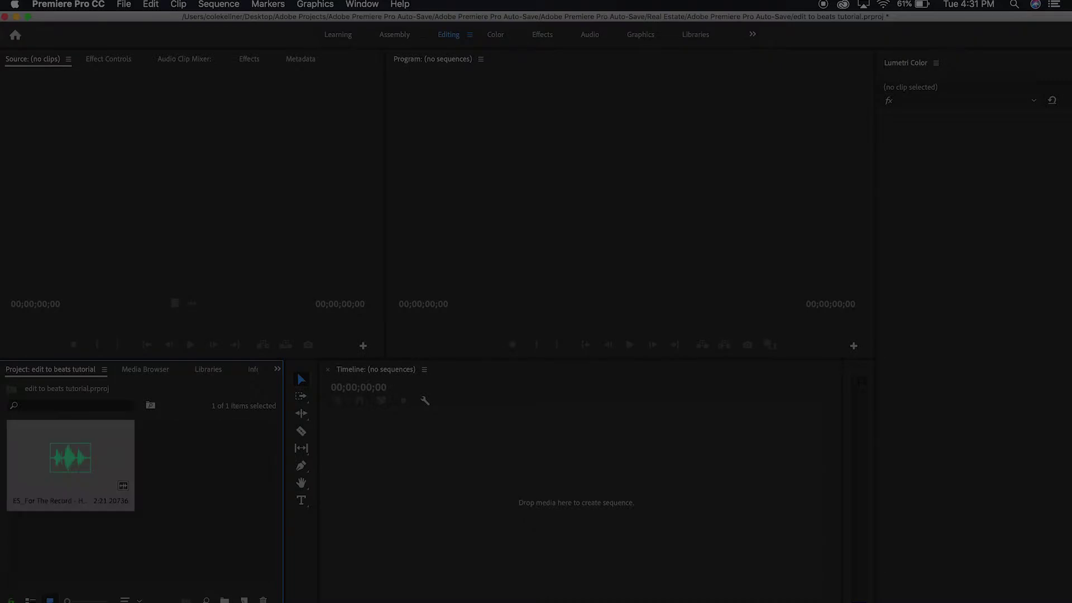
left_click(31, 600)
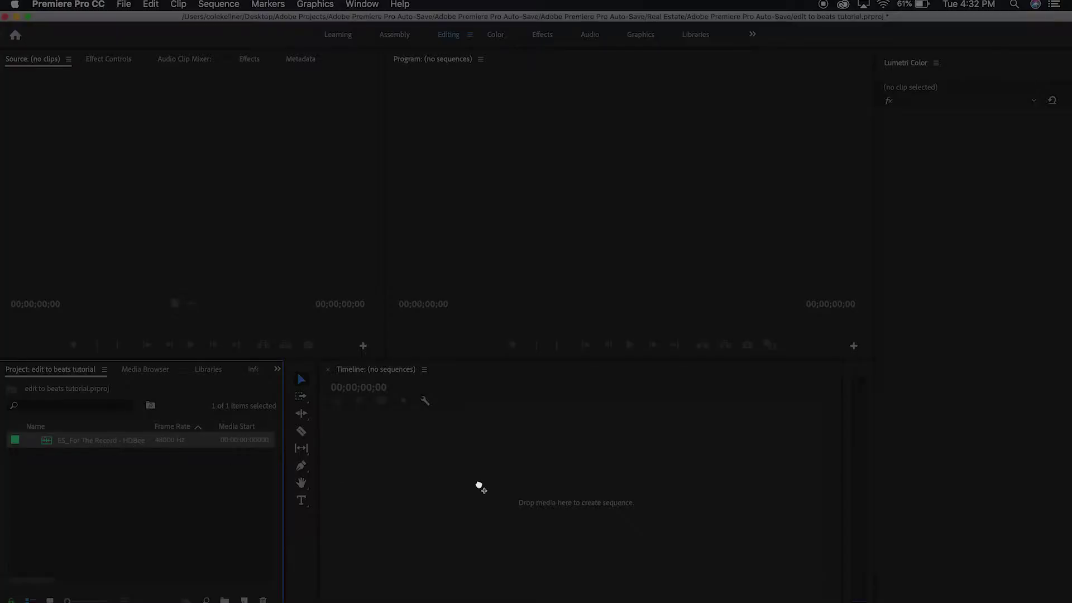
left_click_drag(479, 486, 481, 488)
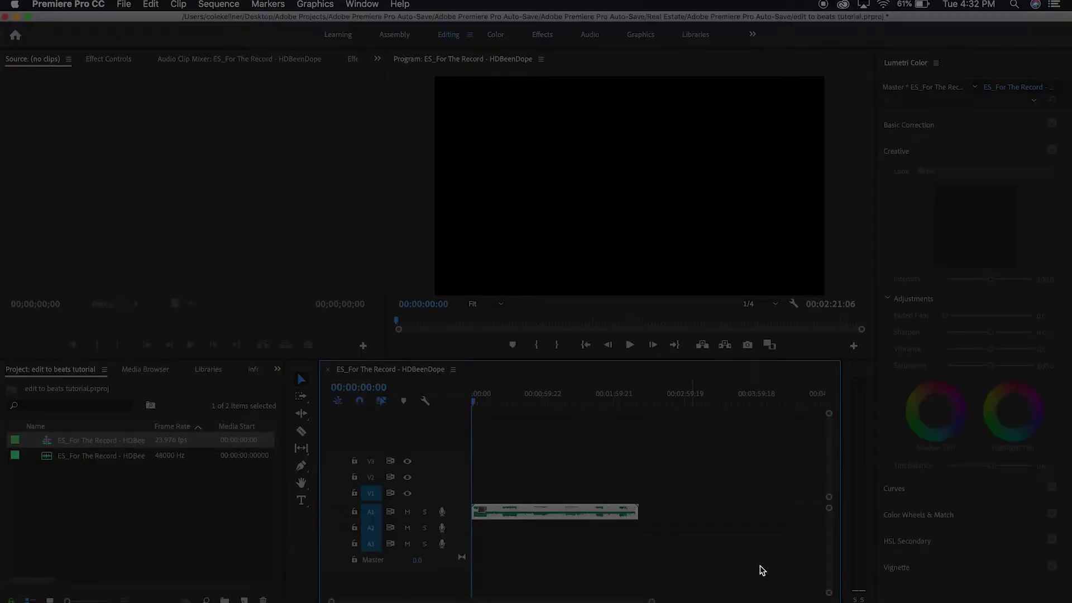
Play the opening of the track and return the playhead to the start of the sequence
key("equal")
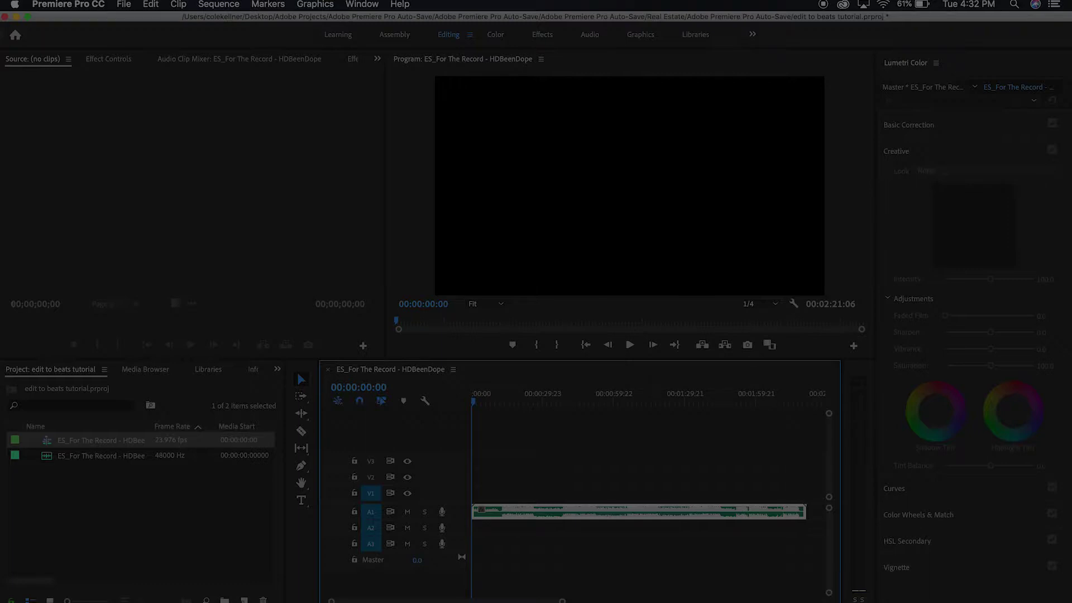
key("space")
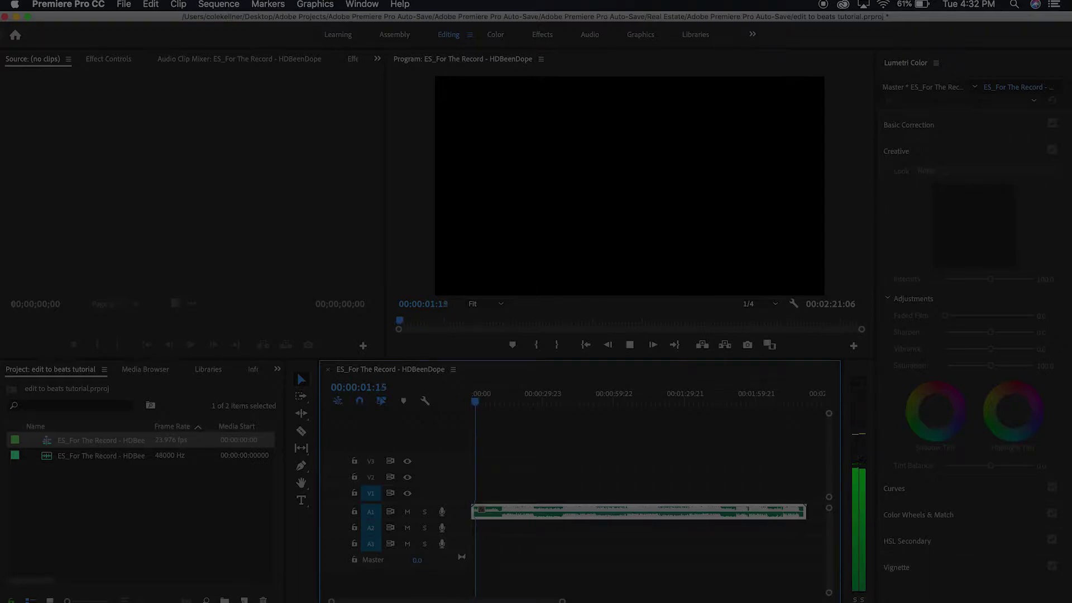
key("space")
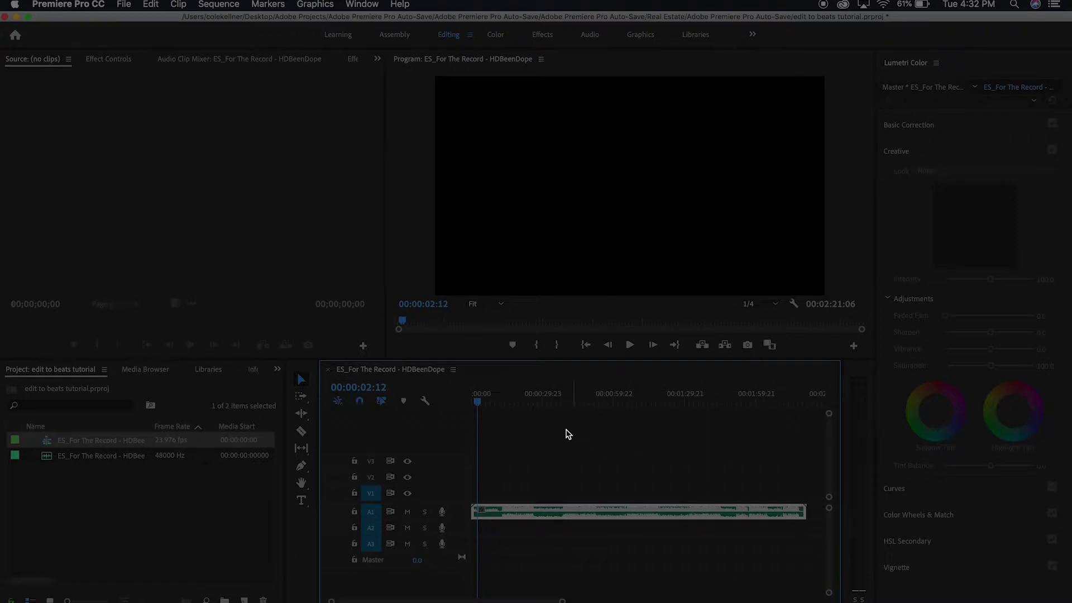
left_click_drag(485, 410, 464, 407)
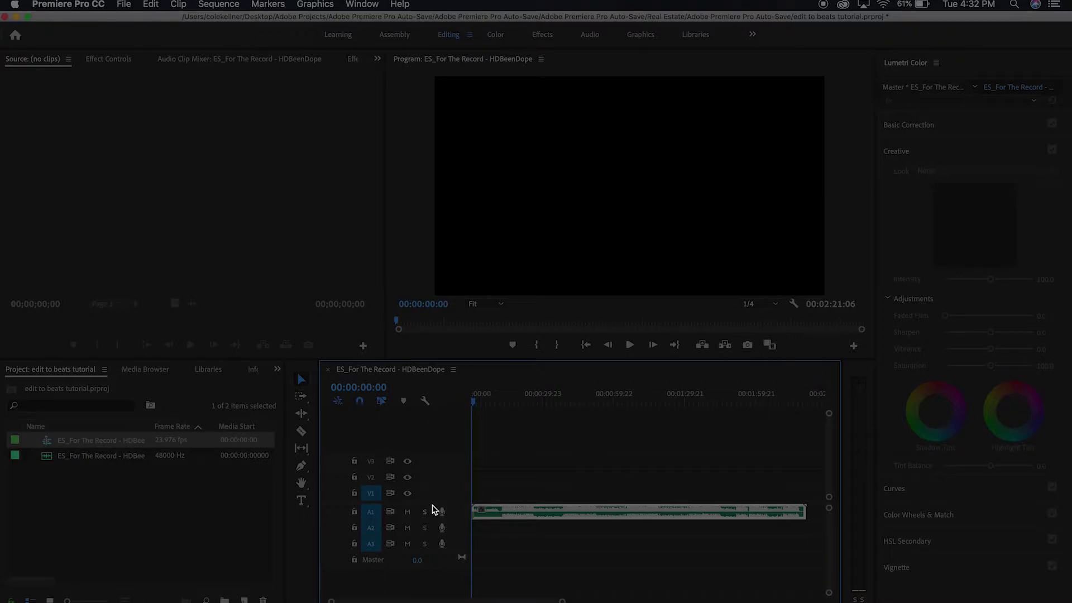
Add a red comment marker at 00:00:00:00 on the audio clip
key("m")
key("m")
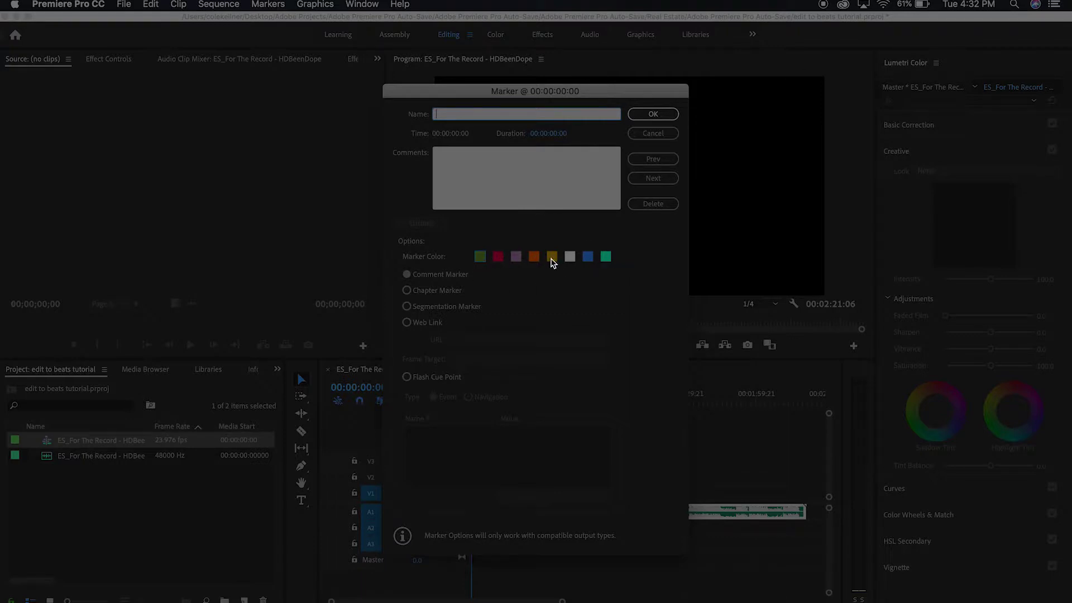
left_click(500, 259)
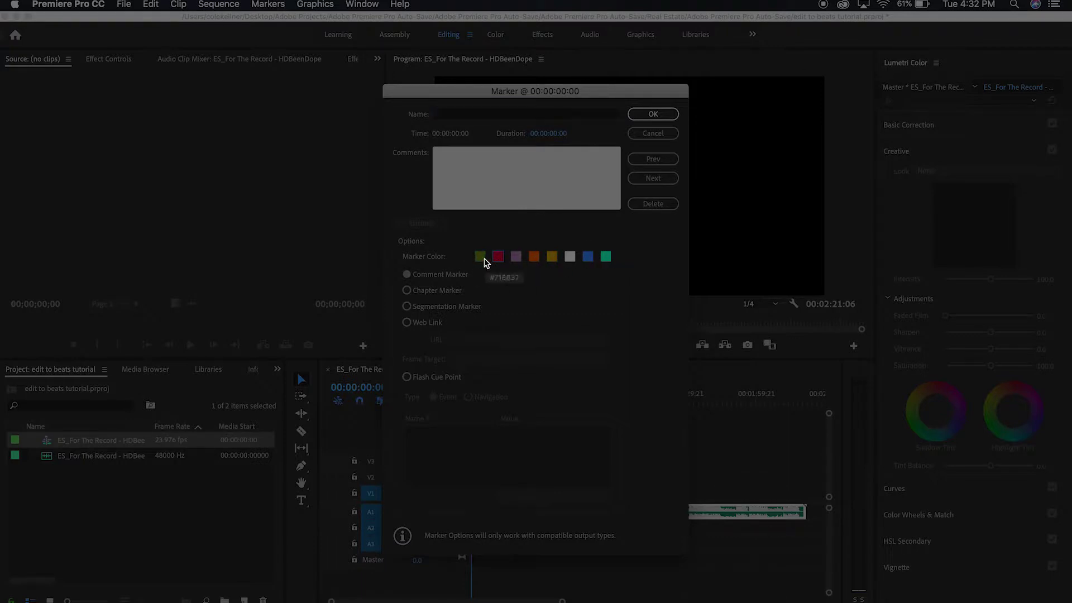
left_click(653, 115)
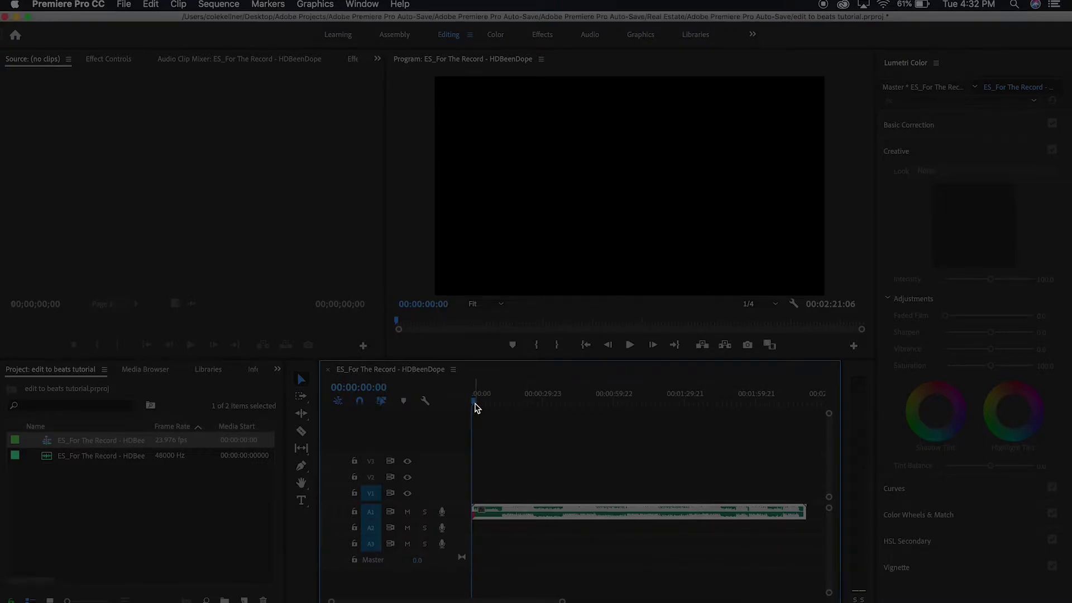
Examine the marker at the start of the audio clip up close
key("equal")
key("equal")
key("equal")
key("equal")
key("equal")
key("equal")
key("equal")
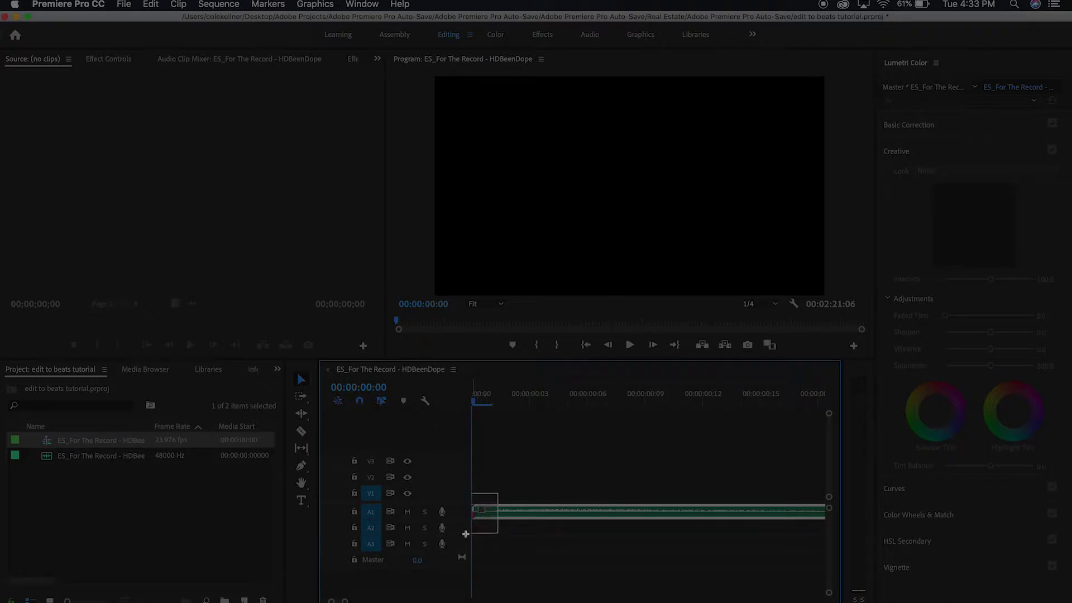
left_click_drag(454, 542, 495, 493)
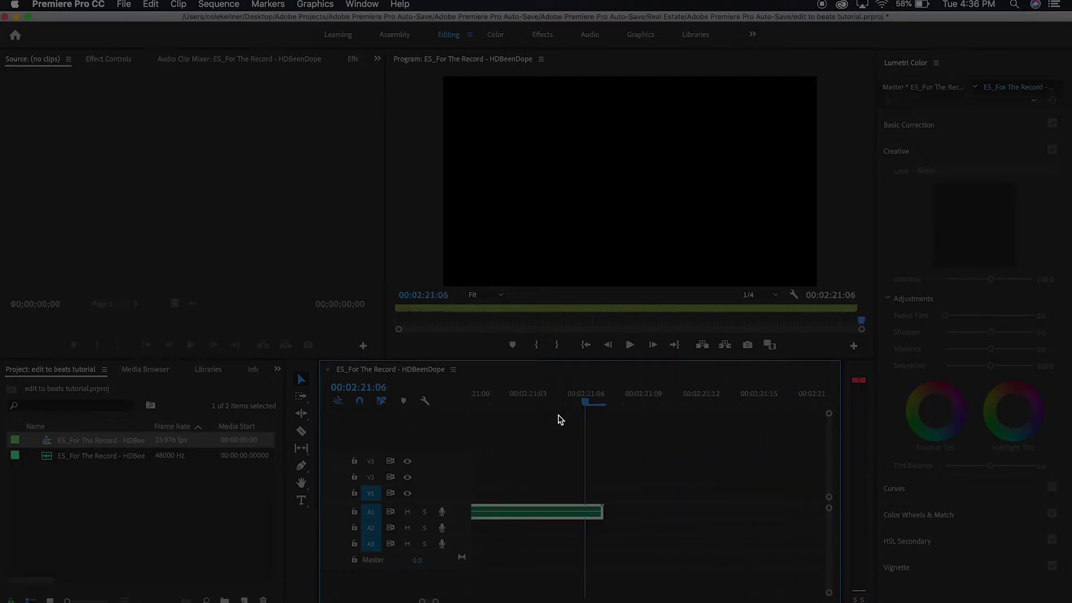
Examine the full audio clip in the timeline and its waveform near the end
key("minus")
key("minus")
key("minus")
key("minus")
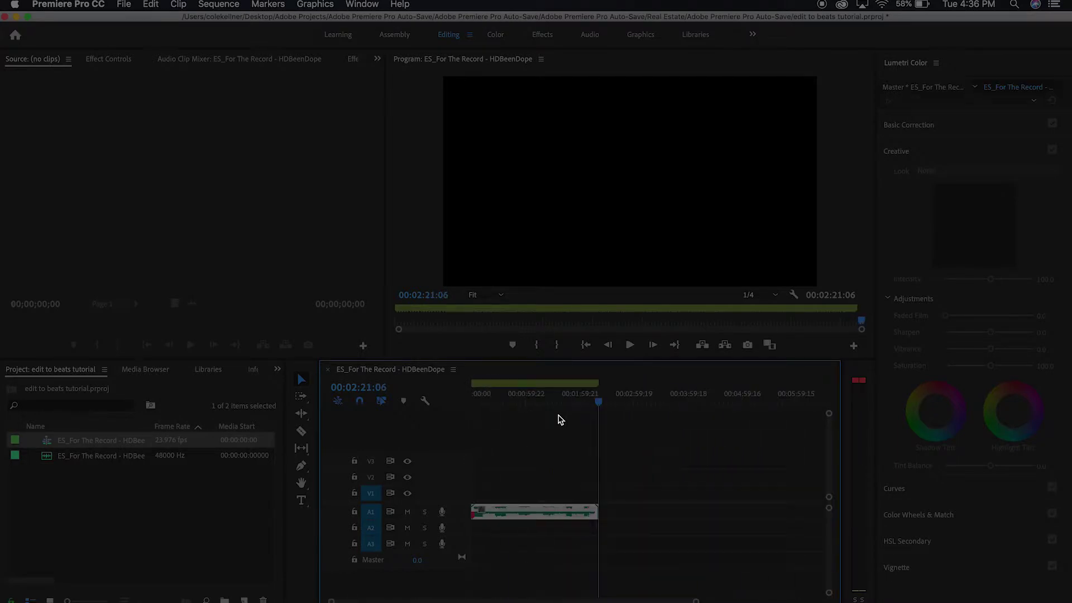
key("equal")
key("equal")
key("equal")
key("equal")
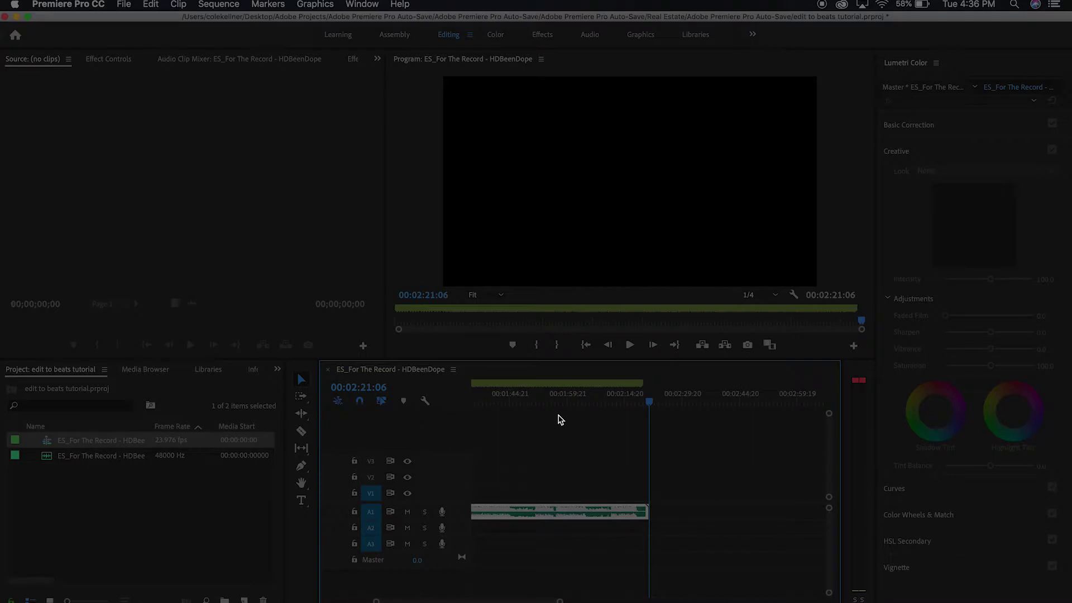
Move the playhead back from the end of the song to 00:02:00:19
key("equal")
key("equal")
key("equal")
key("minus")
key("minus")
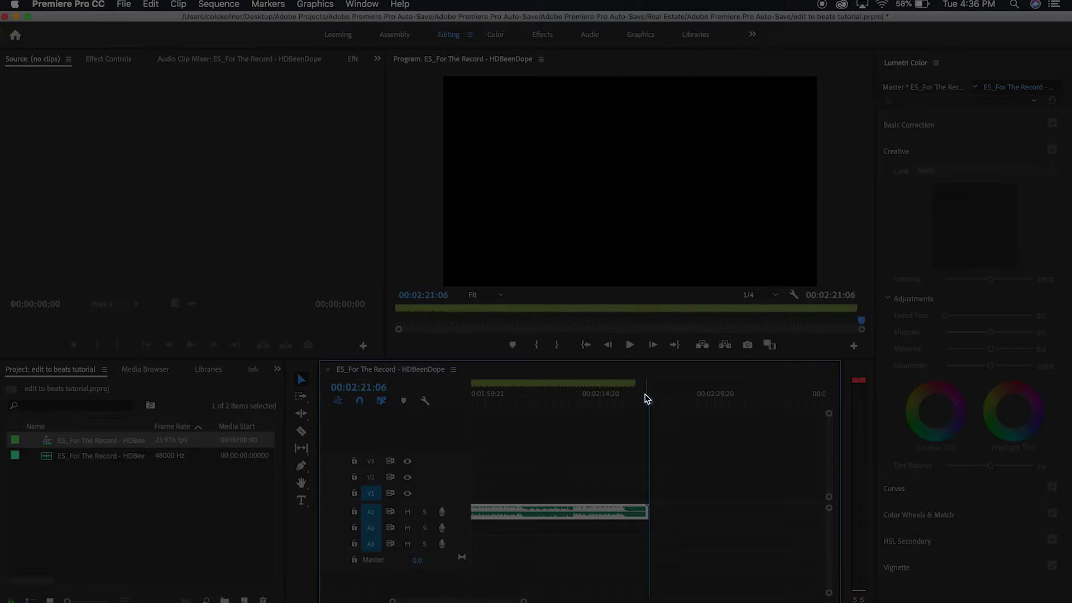
left_click_drag(651, 406, 492, 406)
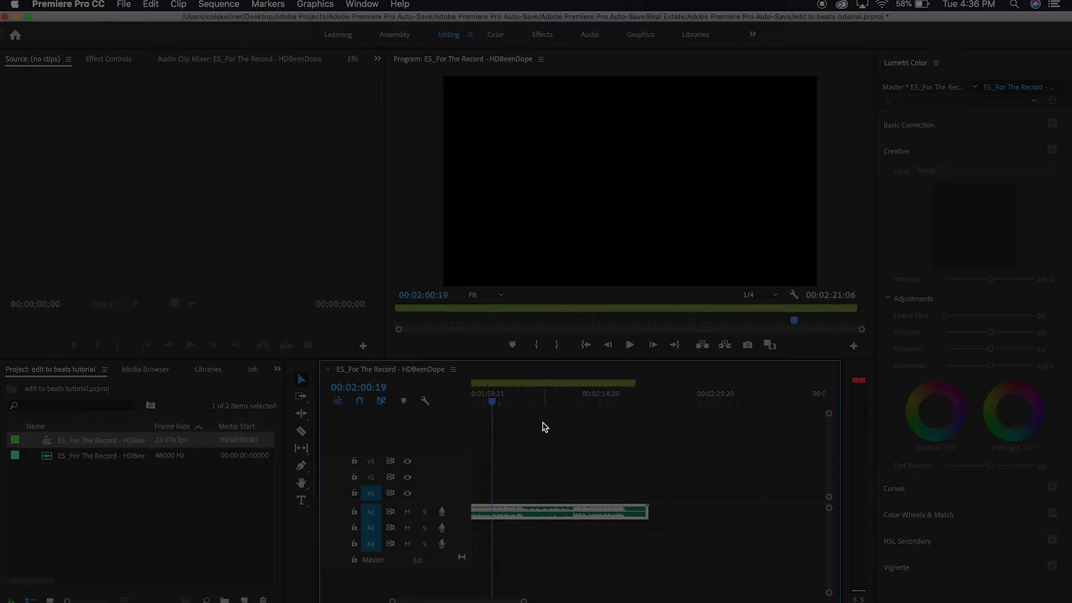
Mute audio track A1 and play the sequence in fast reverse to about 00:01:27:20
left_click(407, 512)
key("j")
key("j")
key("j")
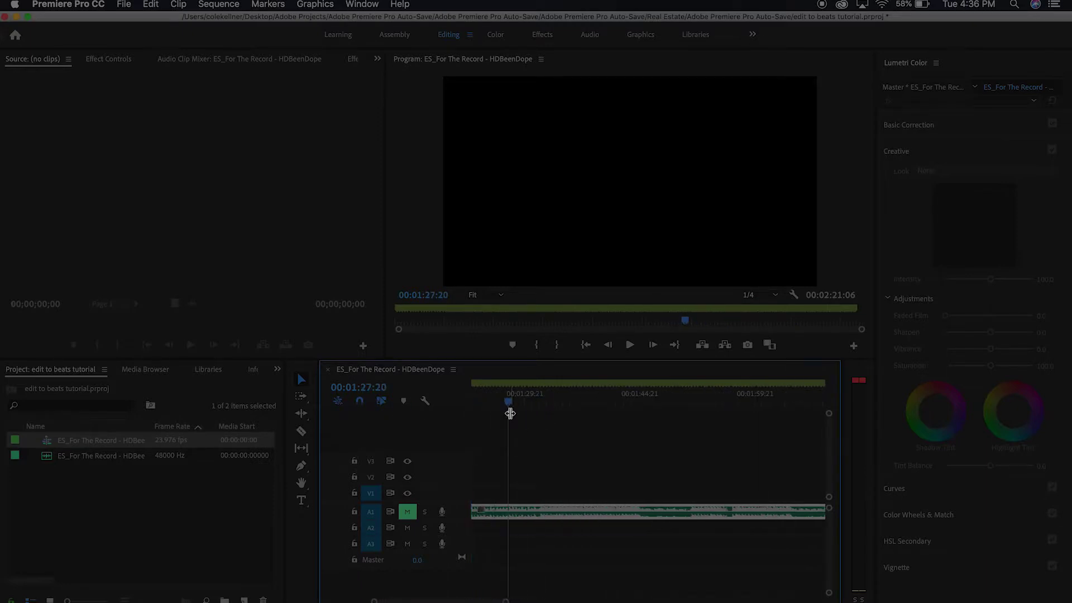
Return the playhead to the start of the sequence with the whole song in view
key("minus")
key("minus")
key("minus")
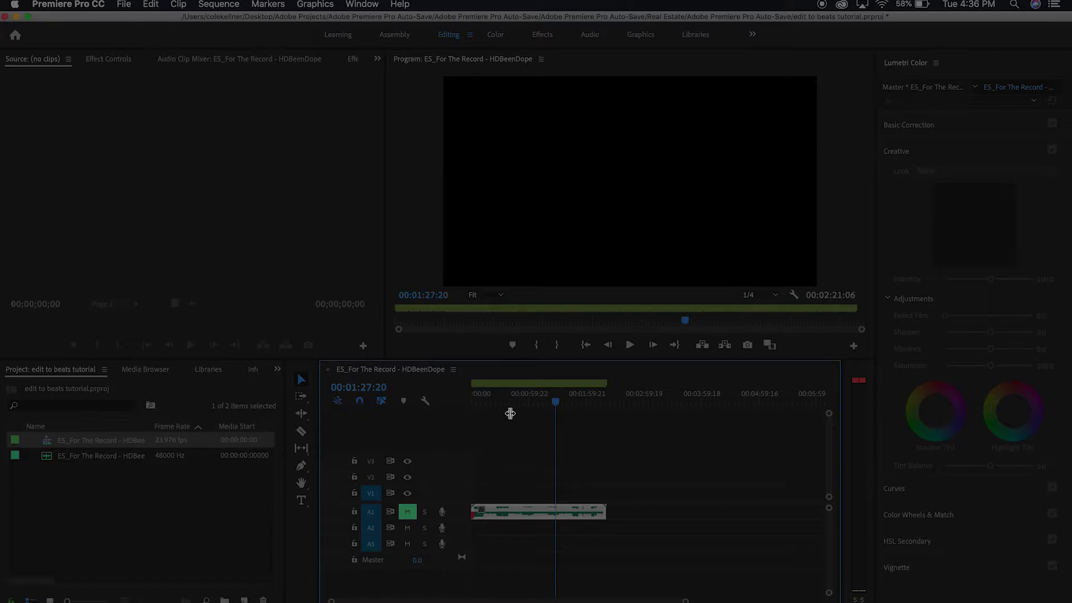
left_click_drag(557, 404, 422, 409)
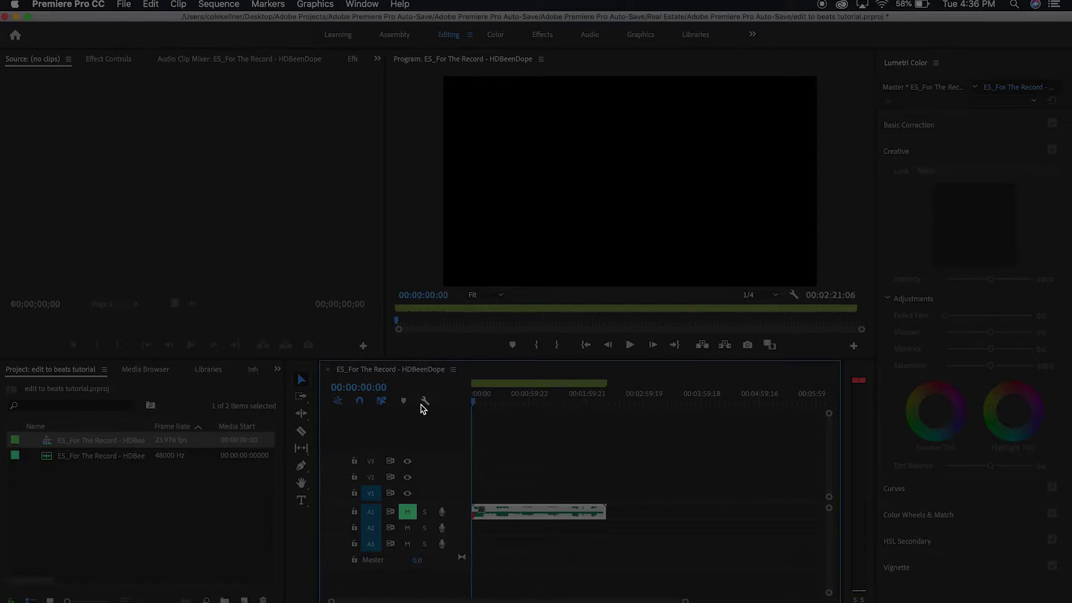
key("backslash")
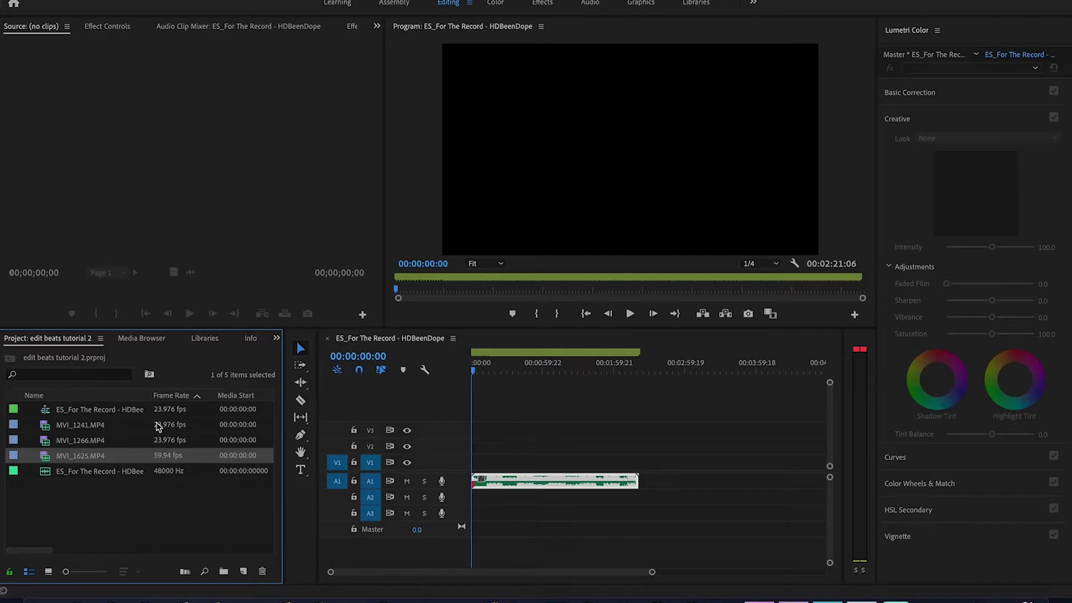
Open MVI_1241.MP4 in the source monitor and mark its in point at 00:00:05:21 and out point at 00:00:11:01
double_click(80, 430)
left_click_drag(36, 288, 164, 290)
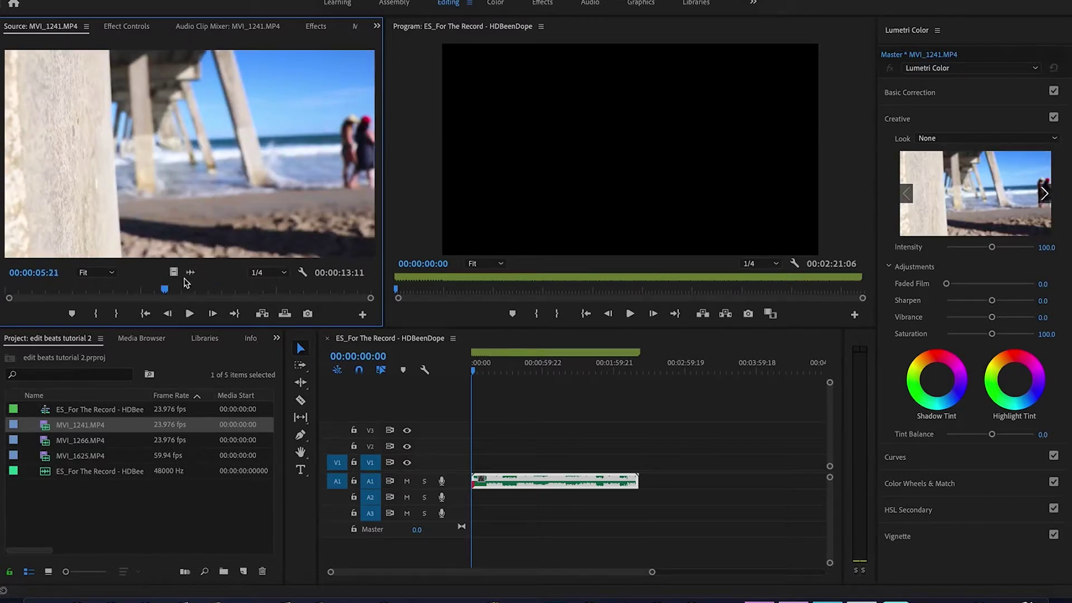
key("i")
left_click_drag(166, 290, 304, 289)
key("o")
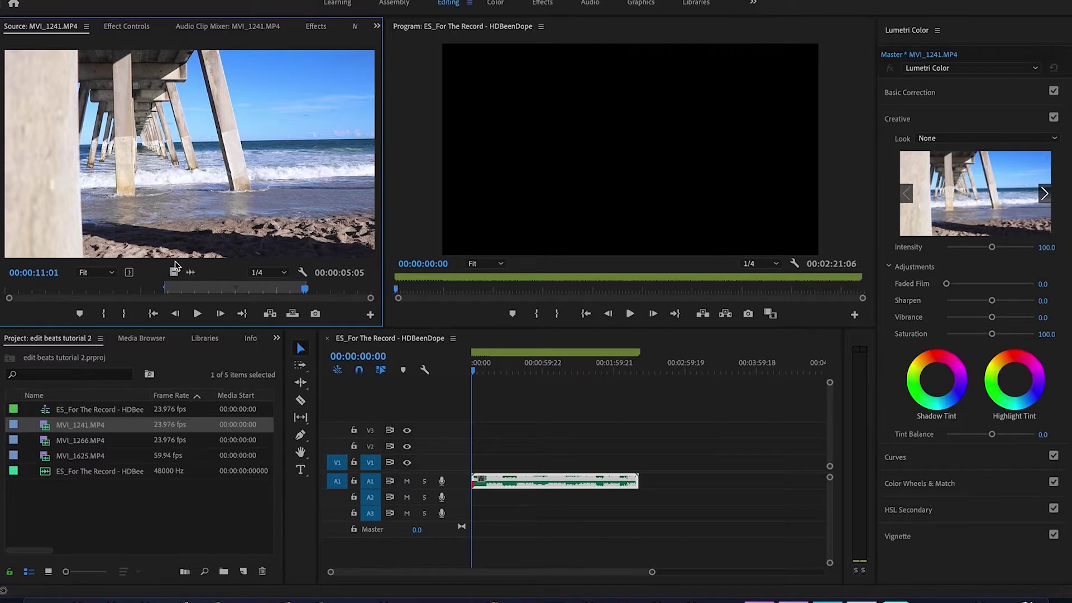
Place only the video of the marked MVI_1241.MP4 section on track V1 at the start of the sequence
left_click_drag(375, 313, 482, 468)
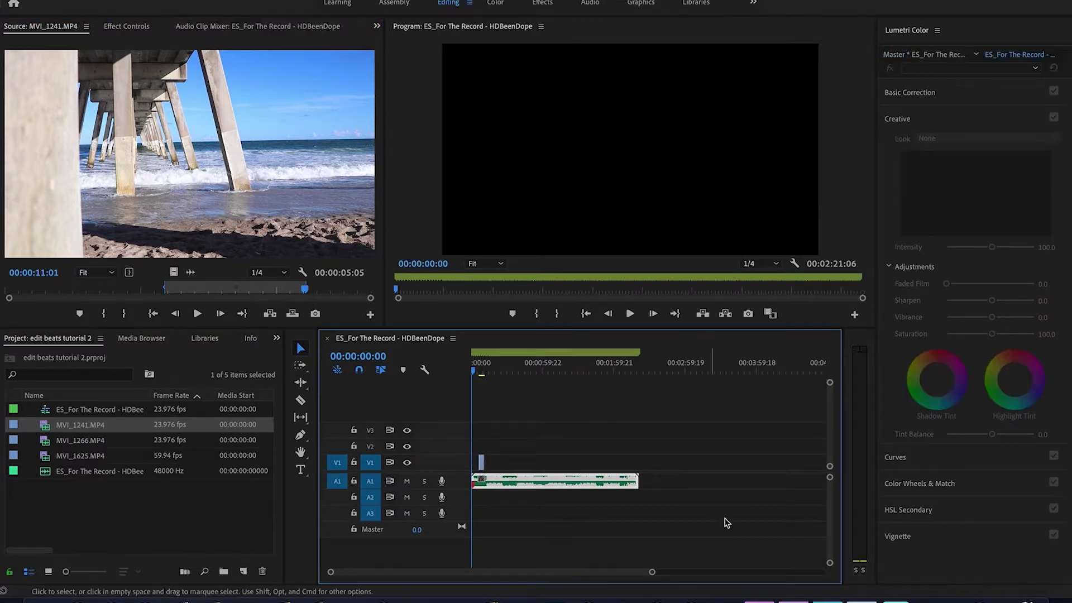
mouse_move(650, 572)
left_mouse_down()
mouse_move(597, 574)
mouse_move(596, 547)
left_mouse_up()
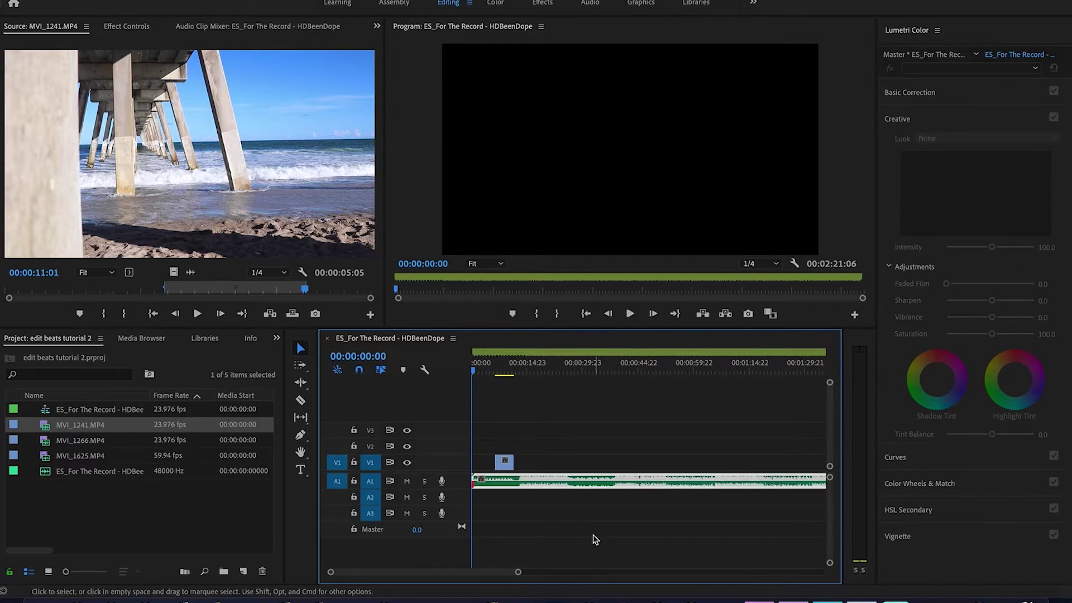
key("=")
key("=")
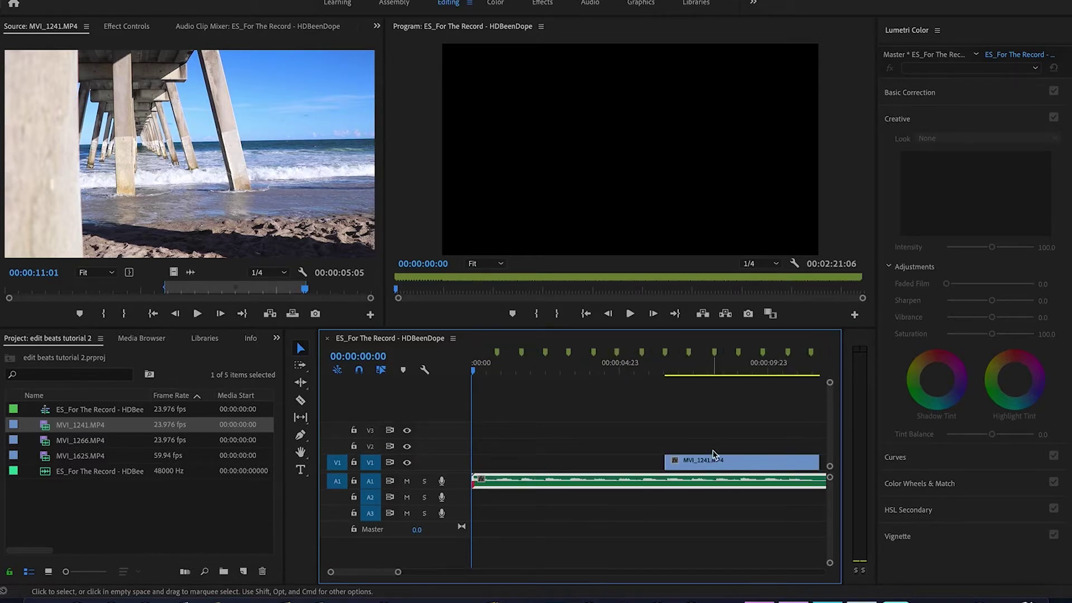
left_click_drag(722, 460, 522, 470)
Trim the end of the MVI_1241.MP4 clip to the second beat marker
key("=")
key("=")
key("=")
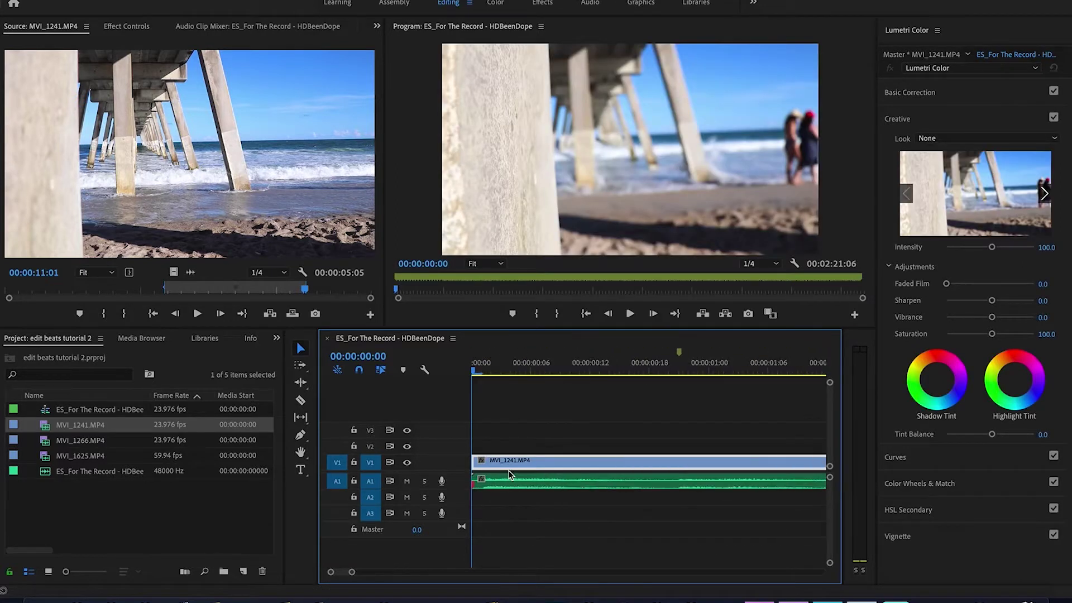
key("minus")
key("minus")
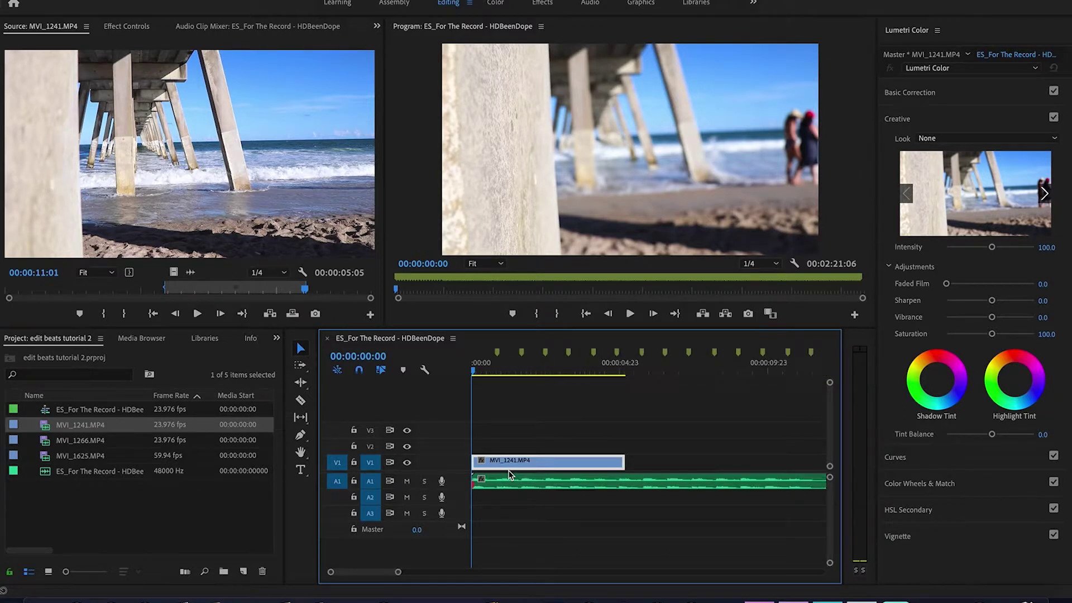
key("=")
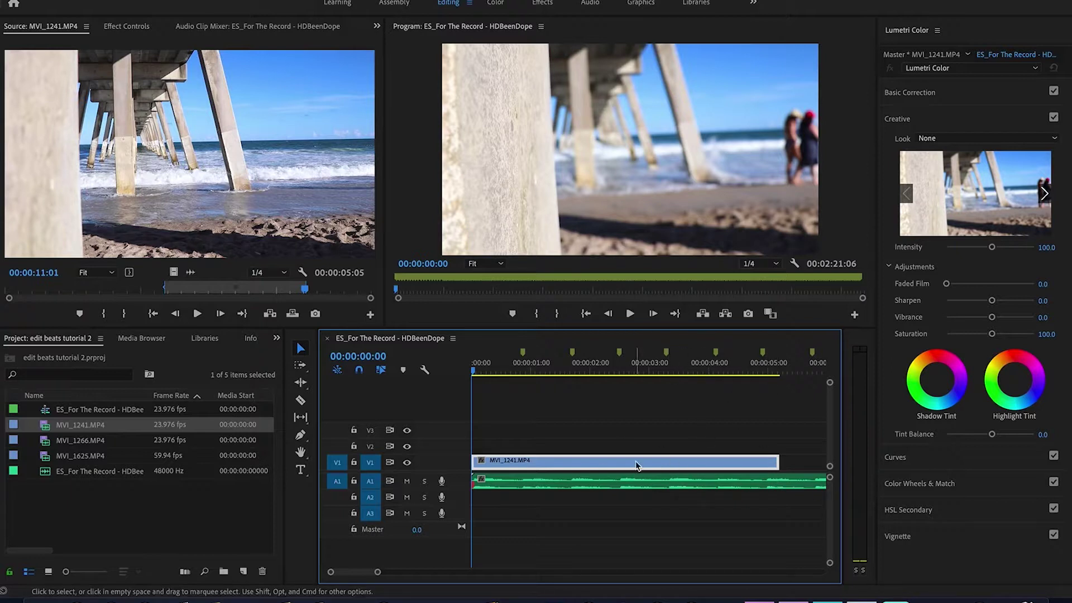
left_click_drag(775, 461, 577, 462)
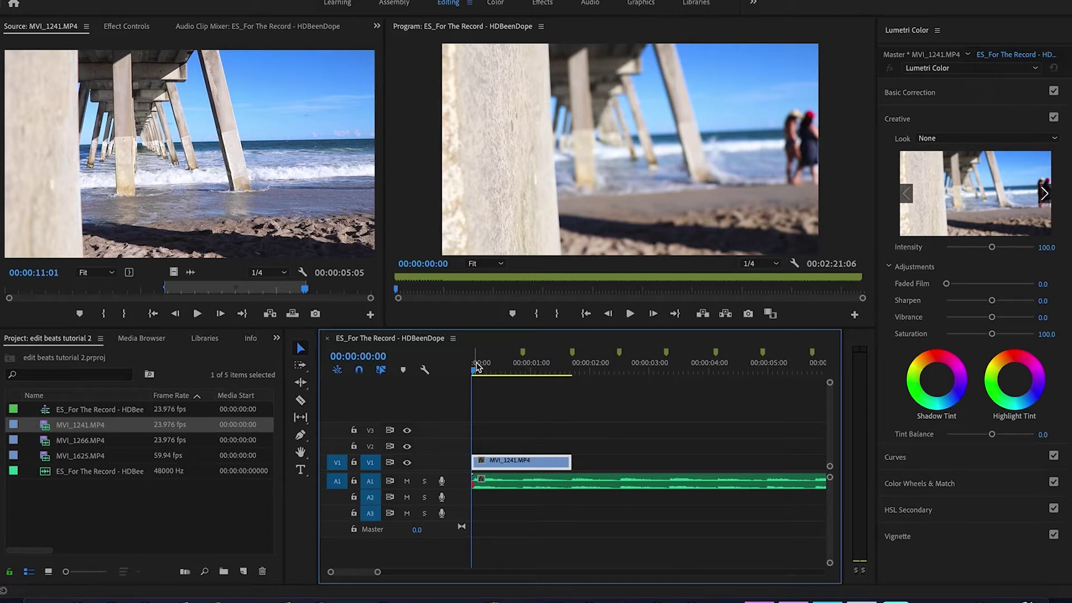
Play the opening of the sequence twice to check the cut of MVI_1241.MP4 against the beat
key("space")
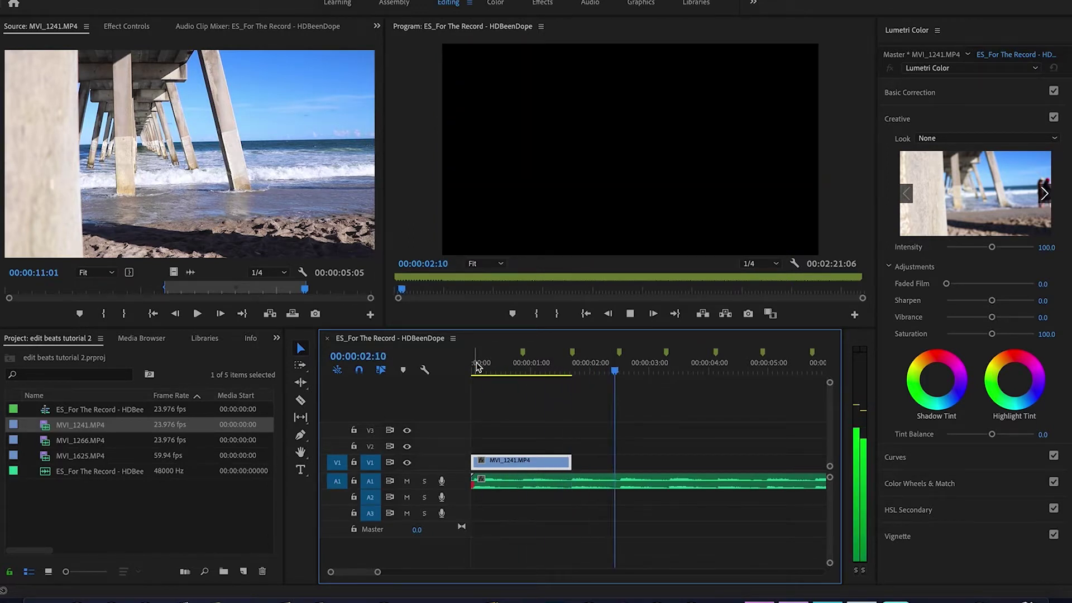
left_click(523, 403)
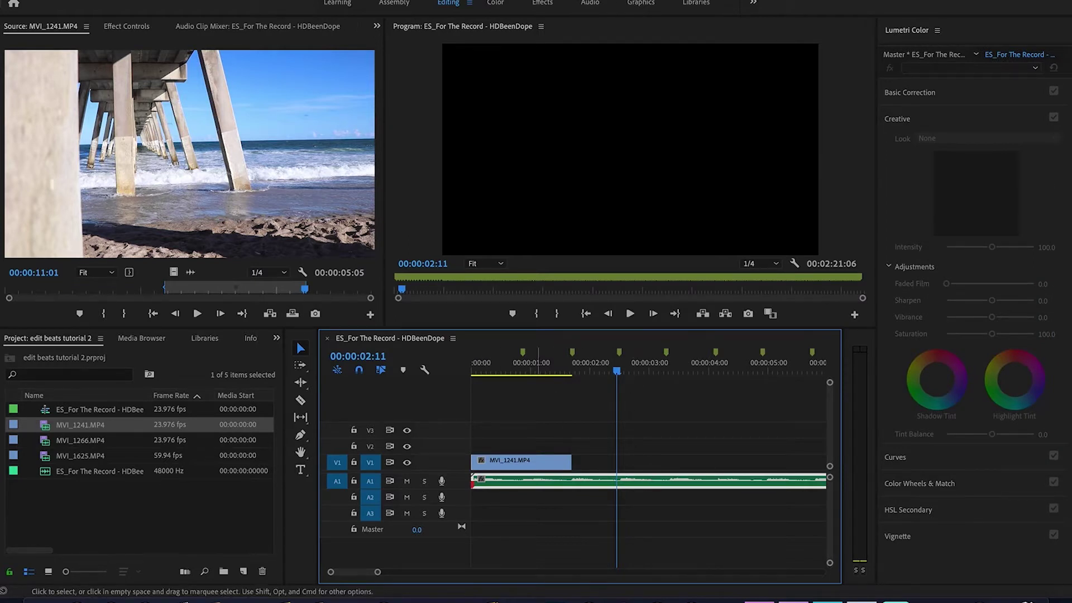
left_click_drag(619, 385, 488, 386)
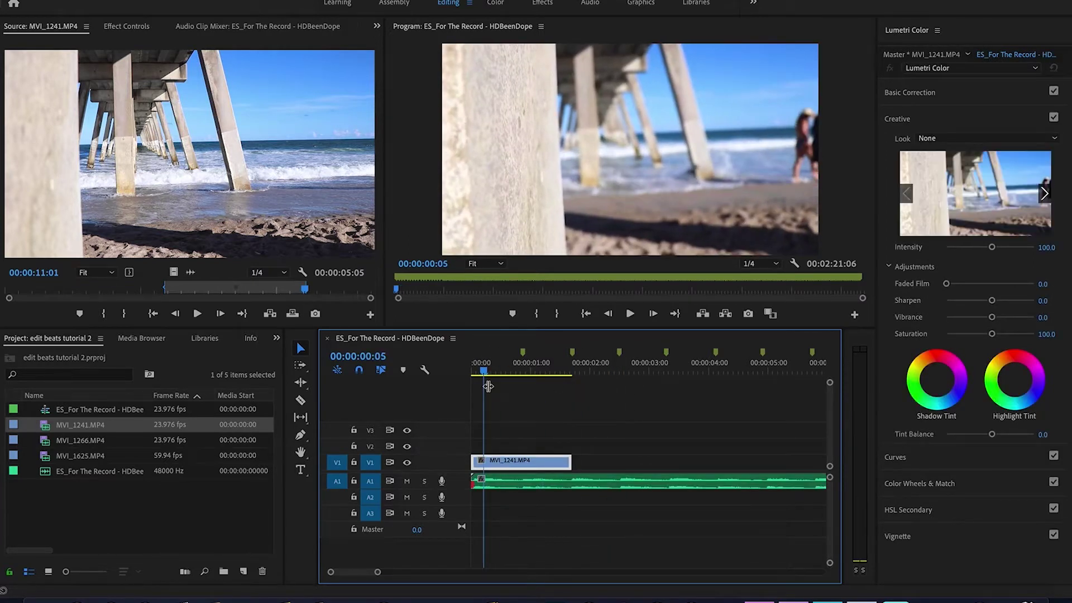
key("space")
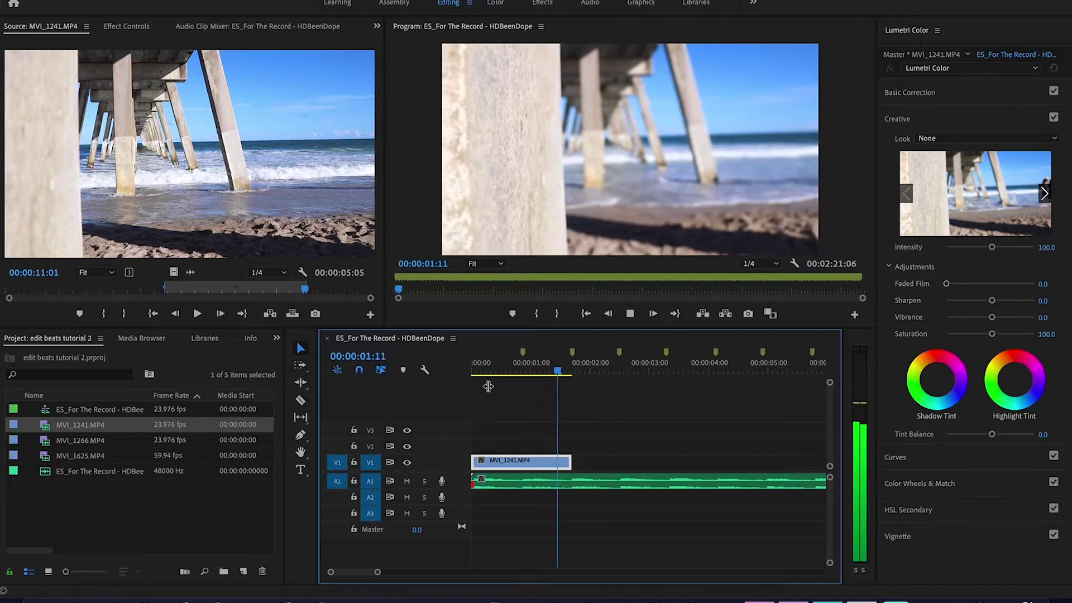
left_click(503, 390)
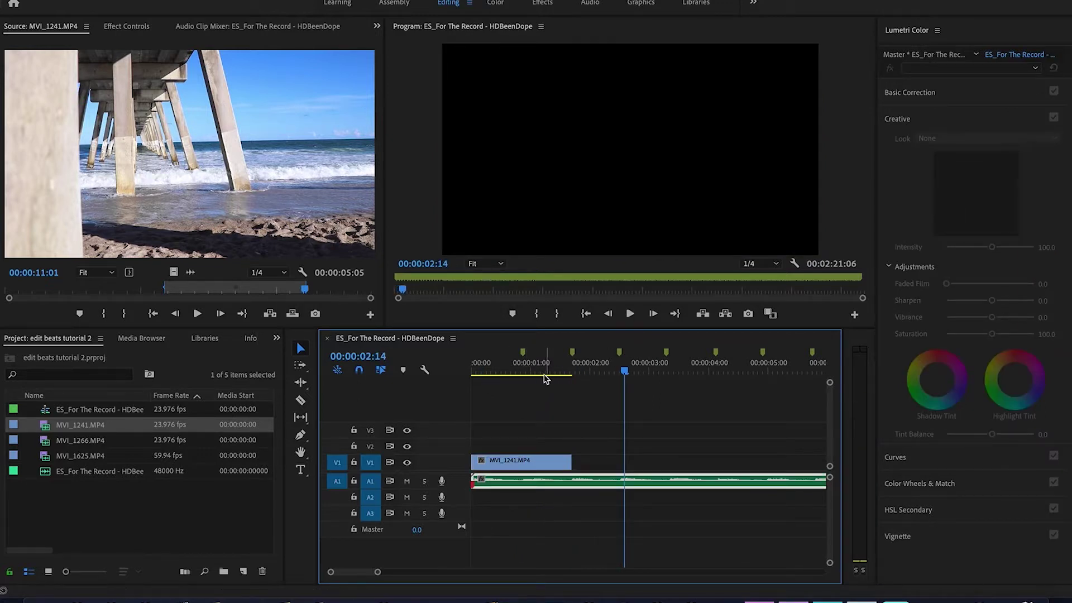
Open MVI_1266.MP4 in the source monitor and mark an in point near its middle and an out point at 00:00:08:23
left_click_drag(71, 443, 173, 439)
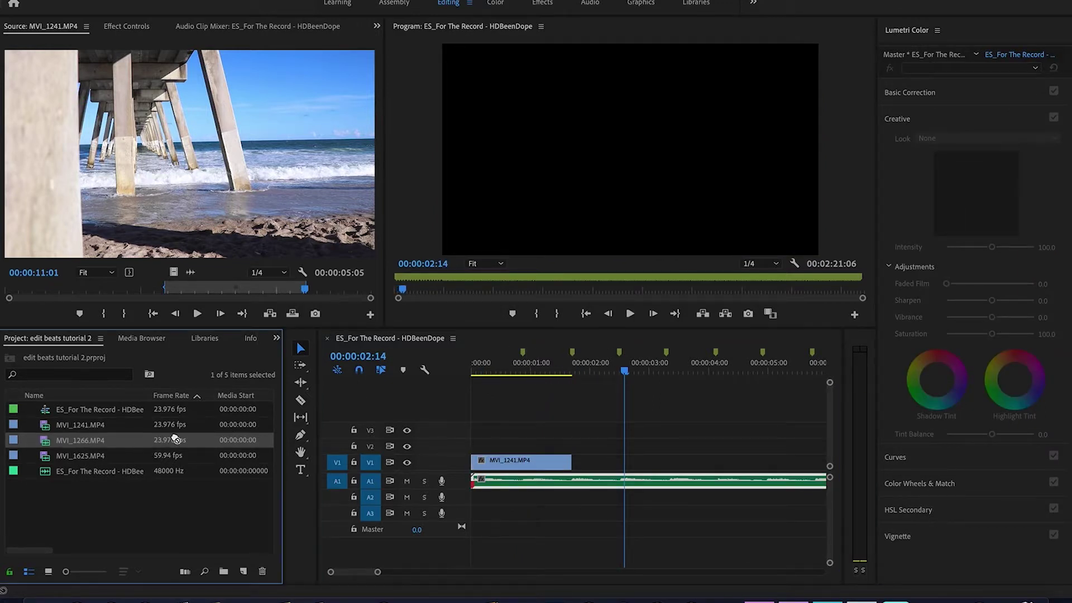
left_click(80, 442)
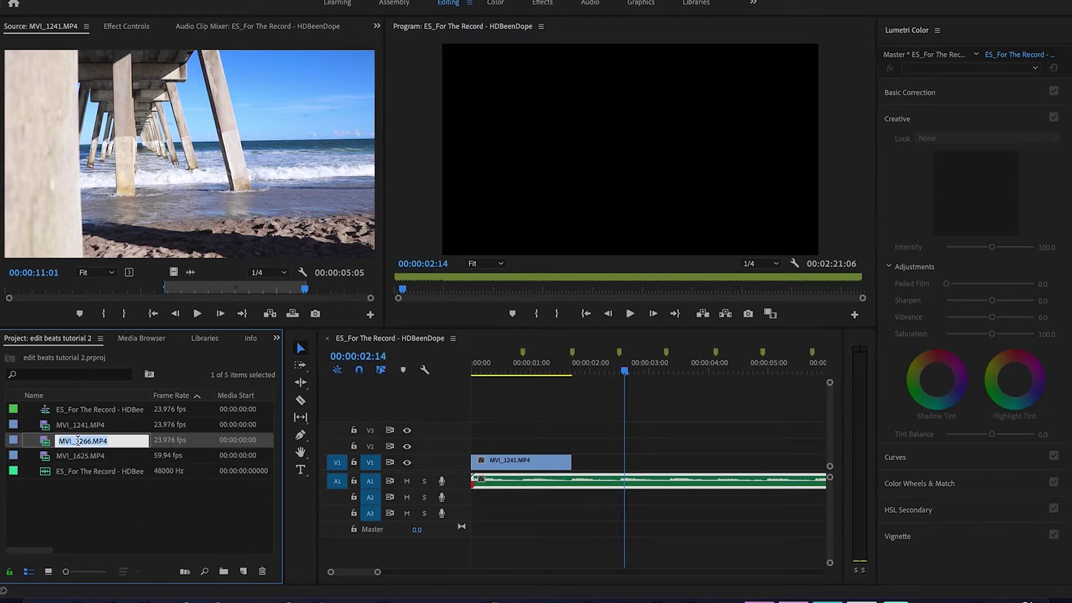
left_click(22, 445)
double_click(68, 445)
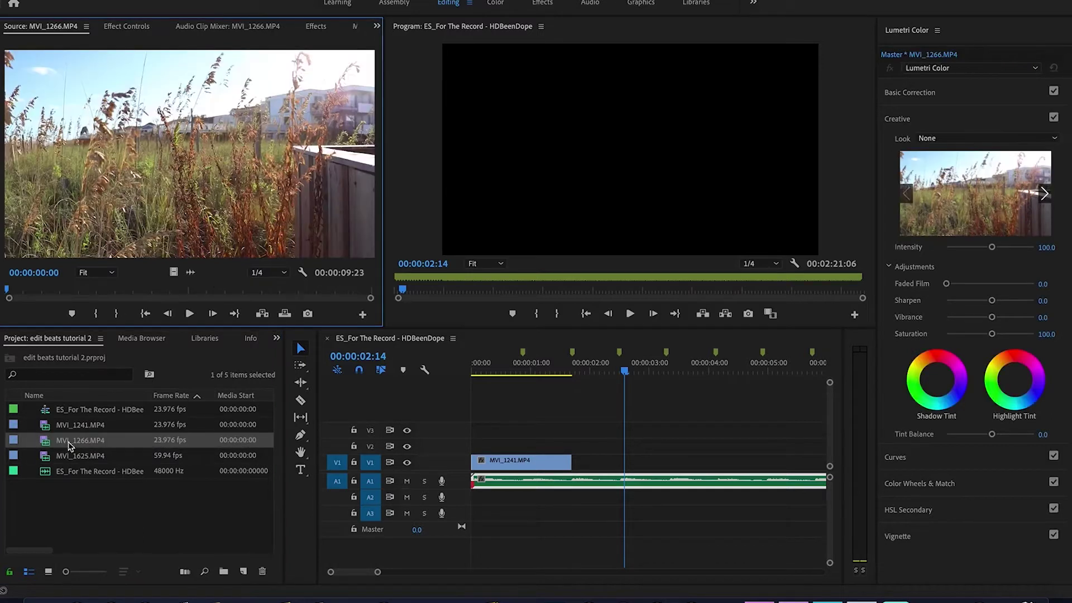
left_click_drag(9, 292, 334, 302)
key("i")
key("o")
Place only the video of MVI_1266.MP4 on V1 directly after MVI_1241.MP4 and trim its end to the fourth beat marker
left_click_drag(175, 272, 588, 470)
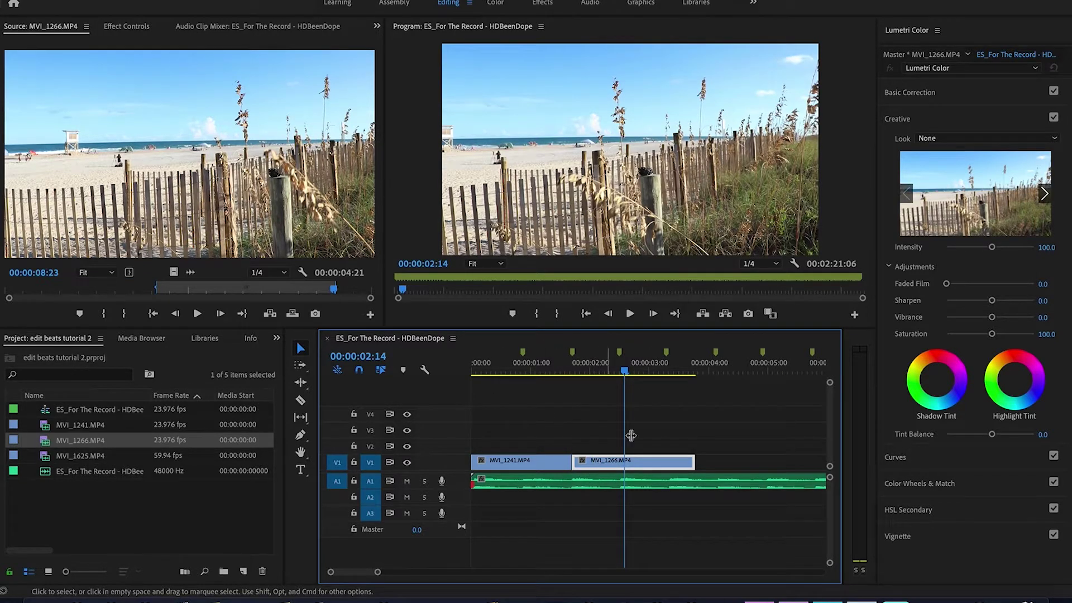
left_click_drag(691, 461, 667, 463)
Play the sequence from 00:00:00:17 to check the cut between the two clips against the beat
left_click_drag(624, 375, 509, 379)
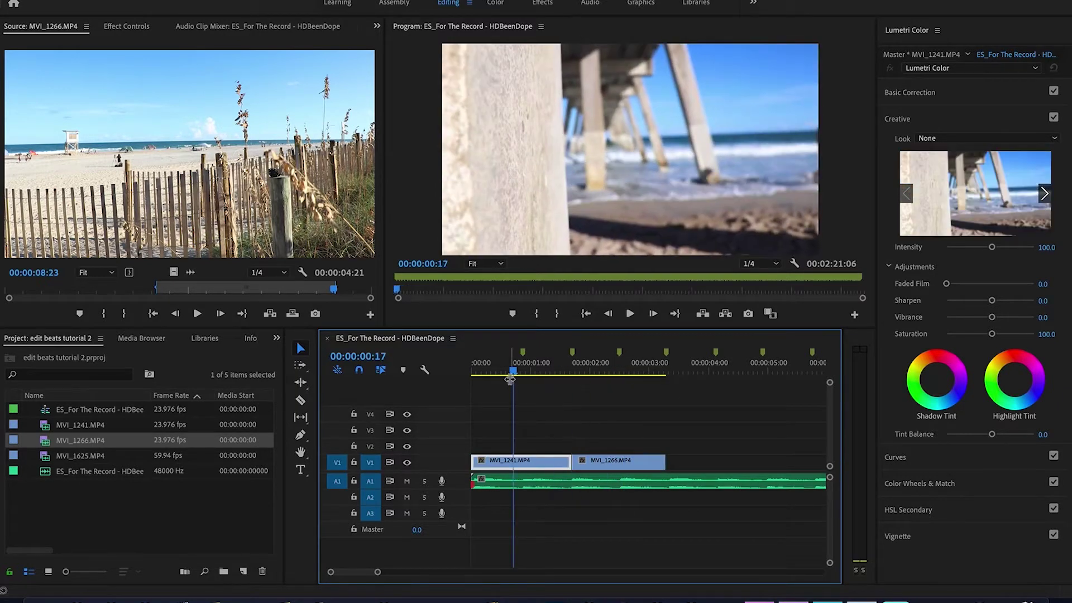
key("space")
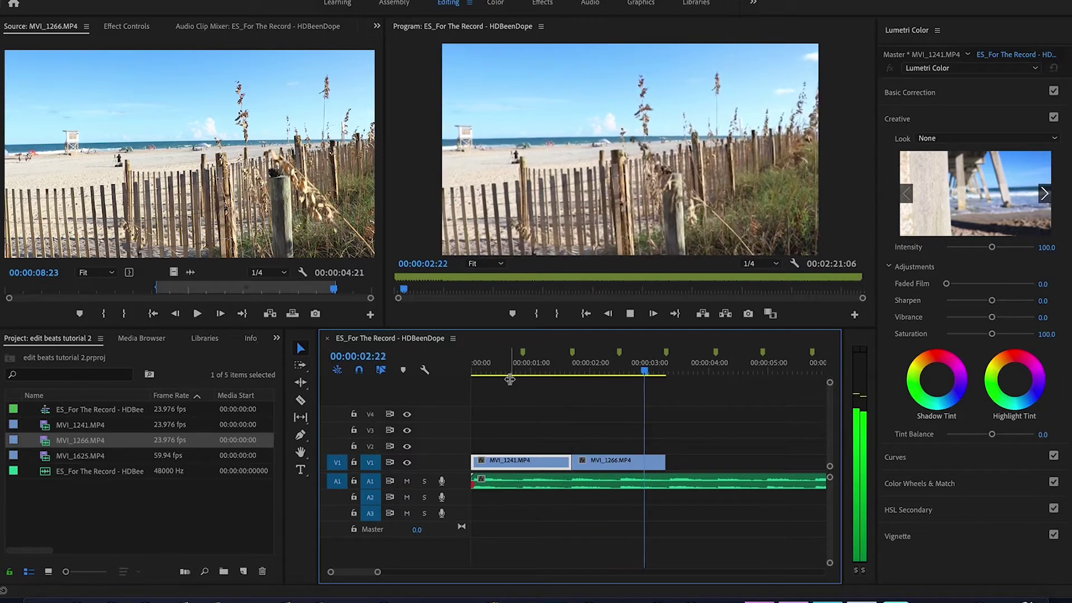
key("space")
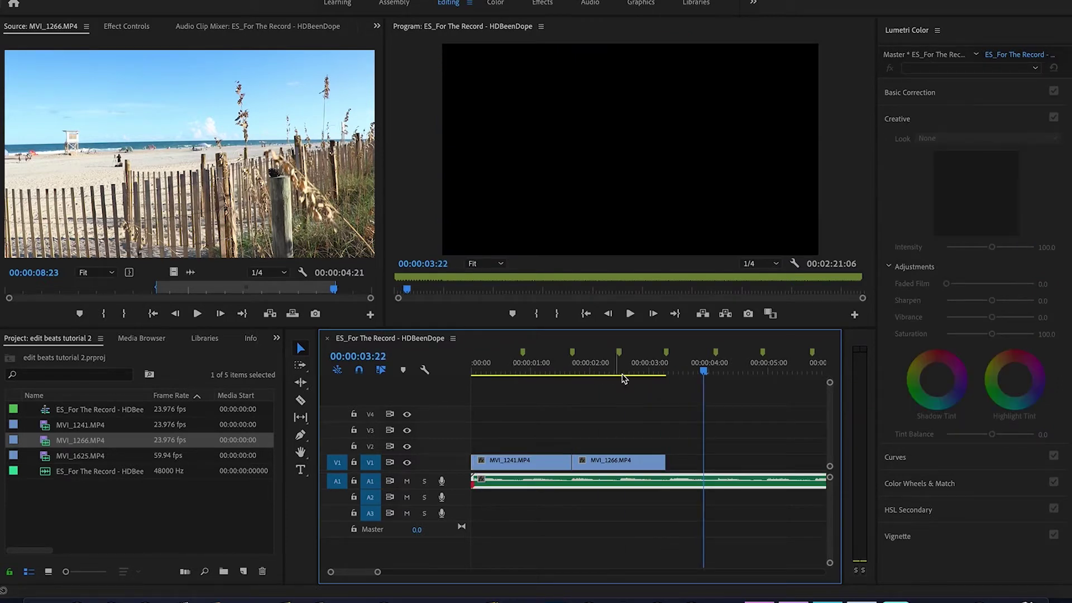
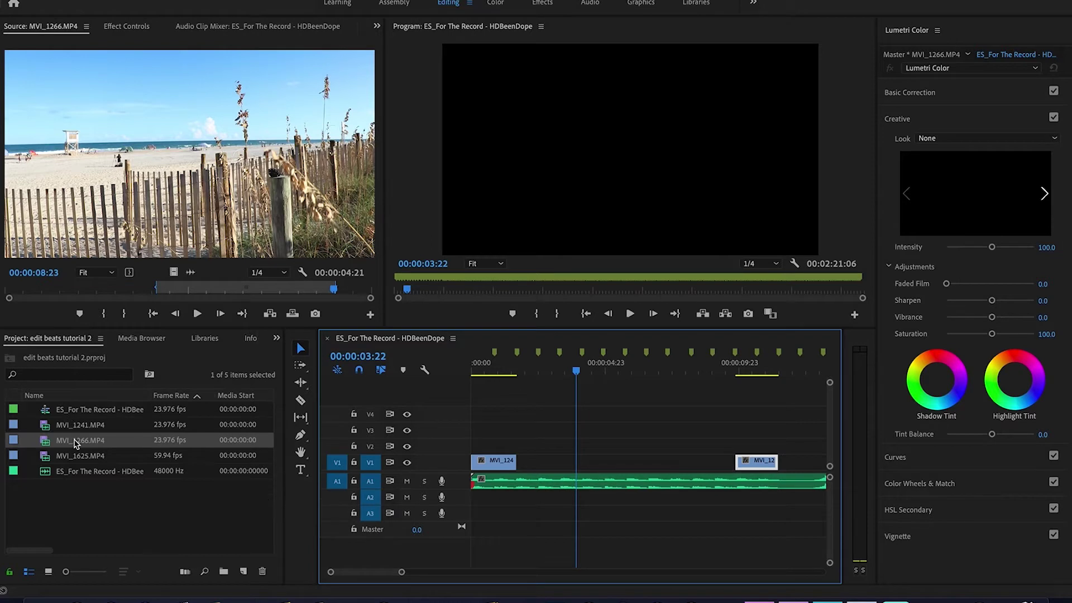
left_click_drag(77, 456, 60, 440)
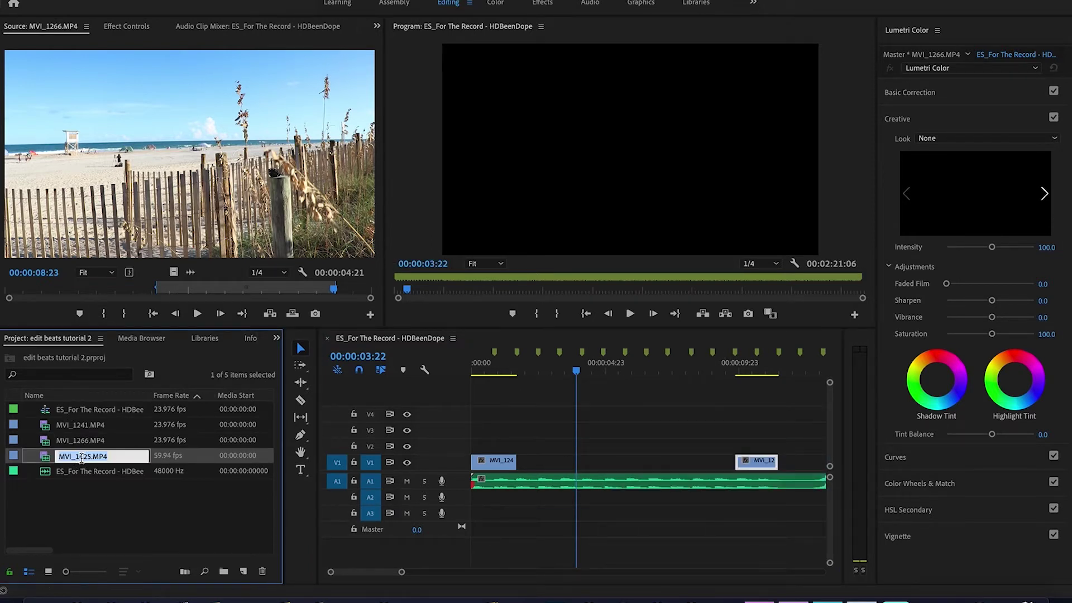
key("super+i")
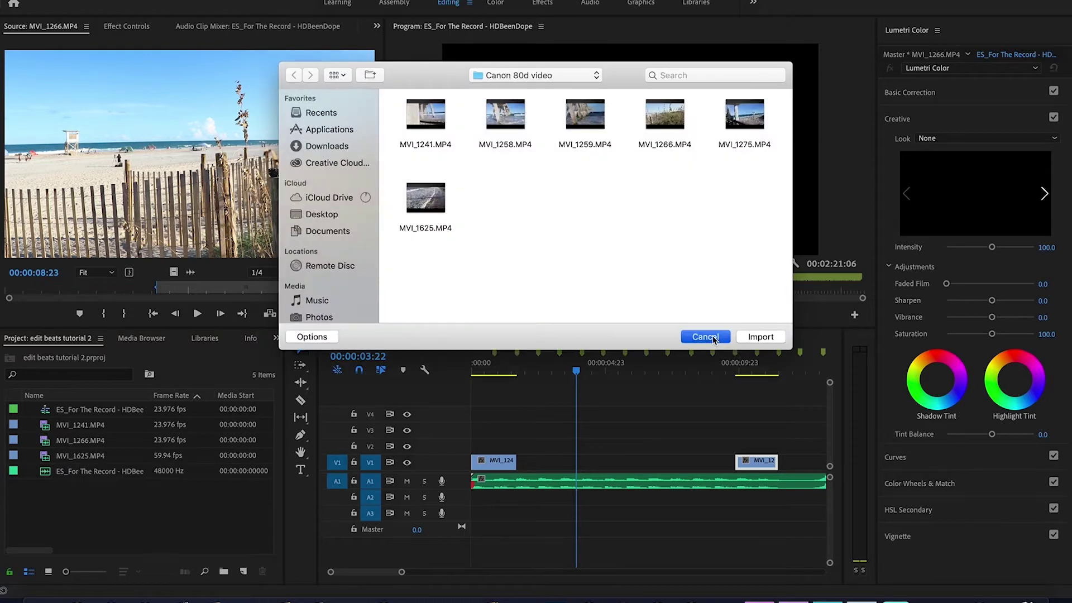
left_click(711, 335)
Open MVI_1625.MP4 in the source monitor and mark an in point near its beginning and an out point at 00:00:11:51
double_click(89, 455)
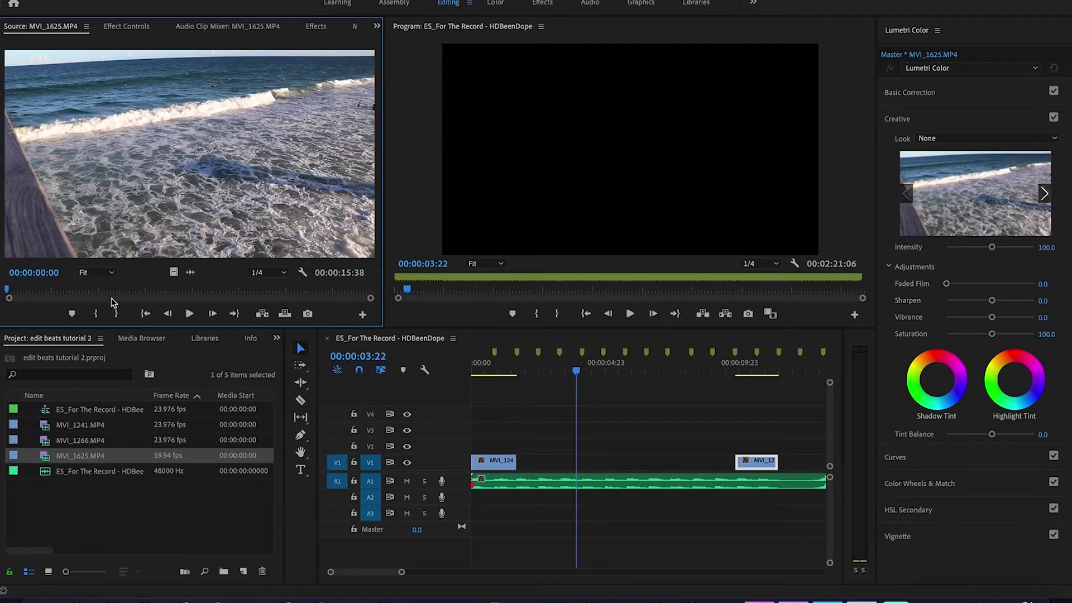
key("space")
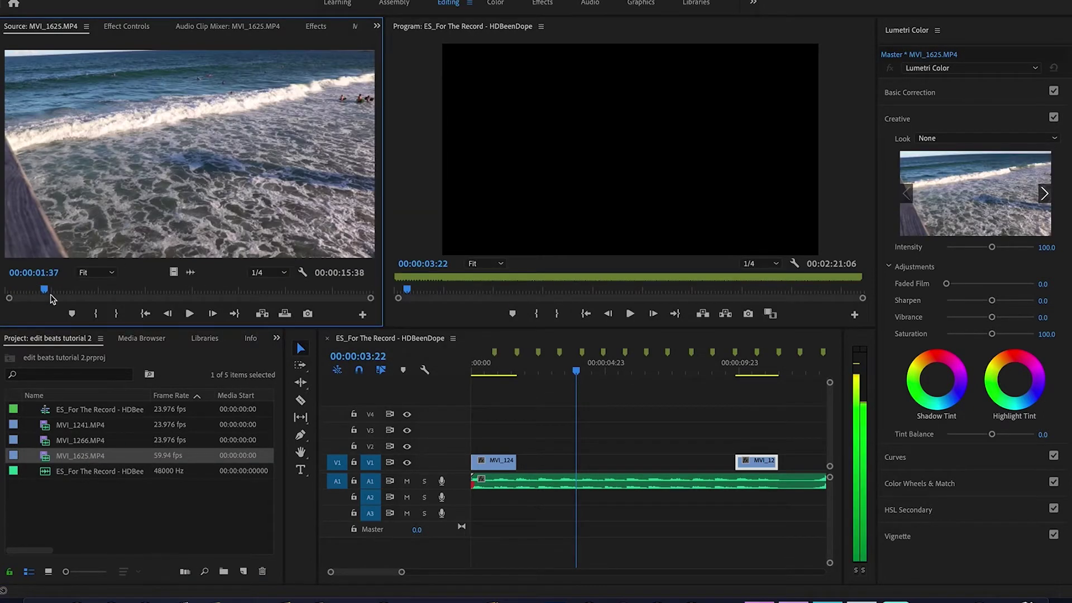
key("i")
left_click(285, 295)
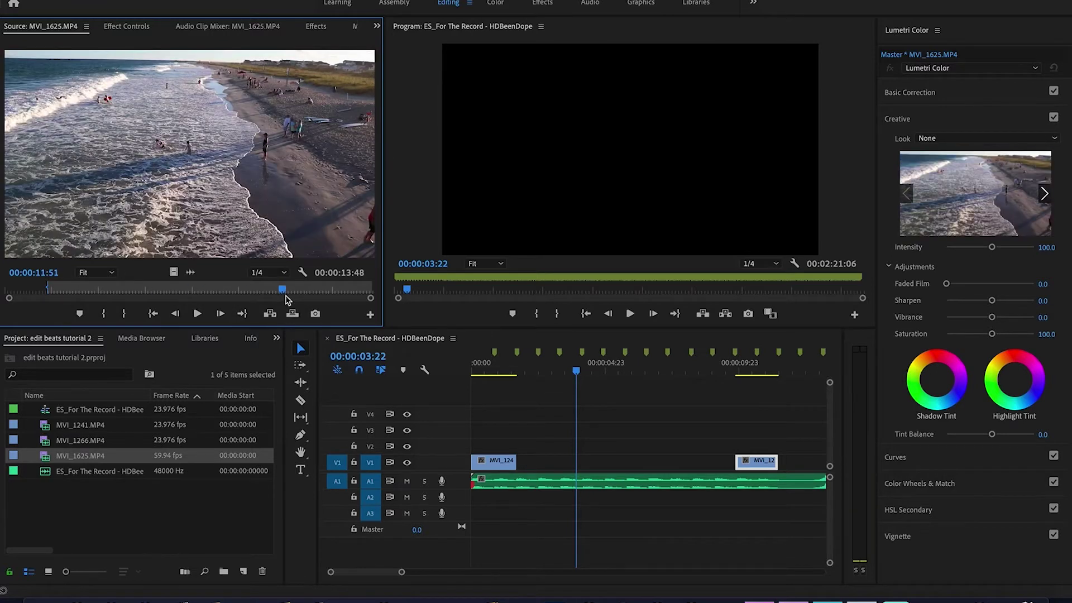
Place only the video of MVI_1625.MP4 on V1 where the music gets louder and move MVI_1266.MP4 directly before it
left_click_drag(171, 272, 694, 414)
scroll(394, 576, "down", 3)
scroll(394, 577, "up", 3)
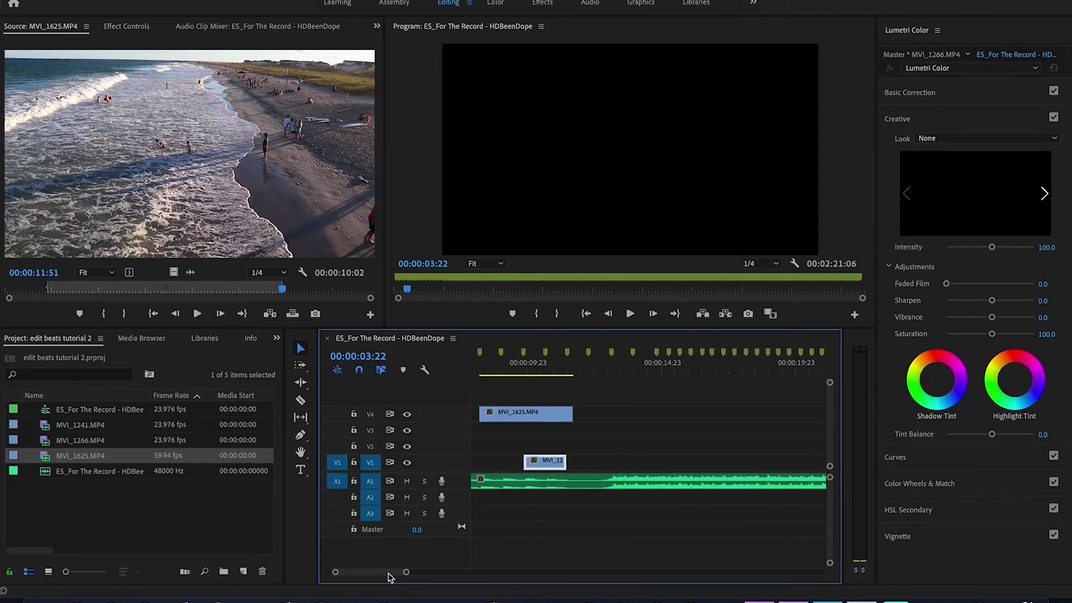
left_click_drag(546, 419, 679, 470)
left_click_drag(574, 465, 616, 460)
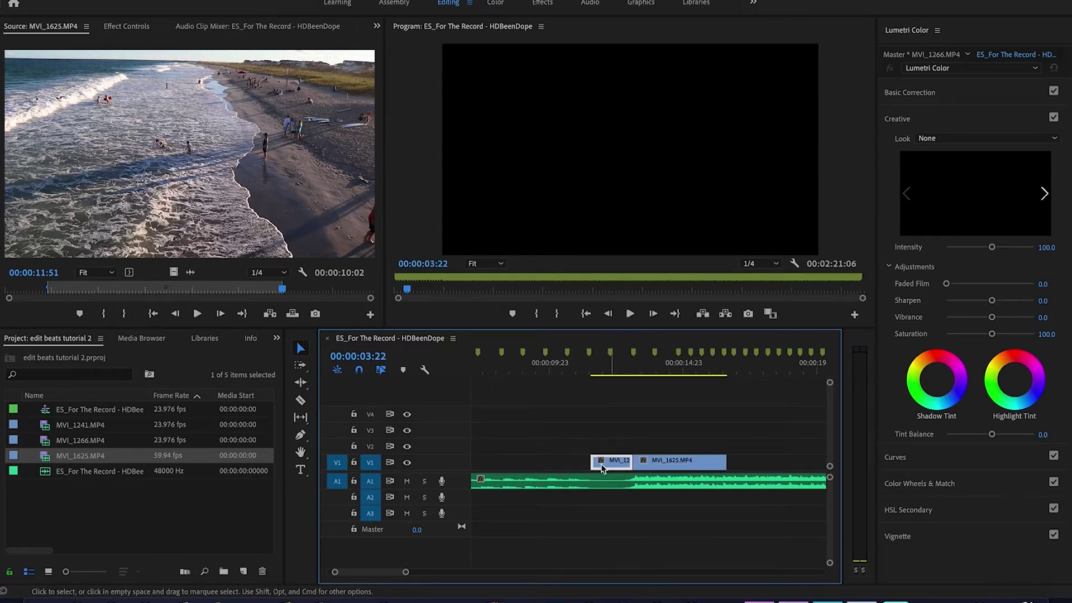
Play the sequence from 00:00:11:09 to check the cut from MVI_1266.MP4 to MVI_1625.MP4 where the music gets louder
left_click_drag(591, 373, 586, 373)
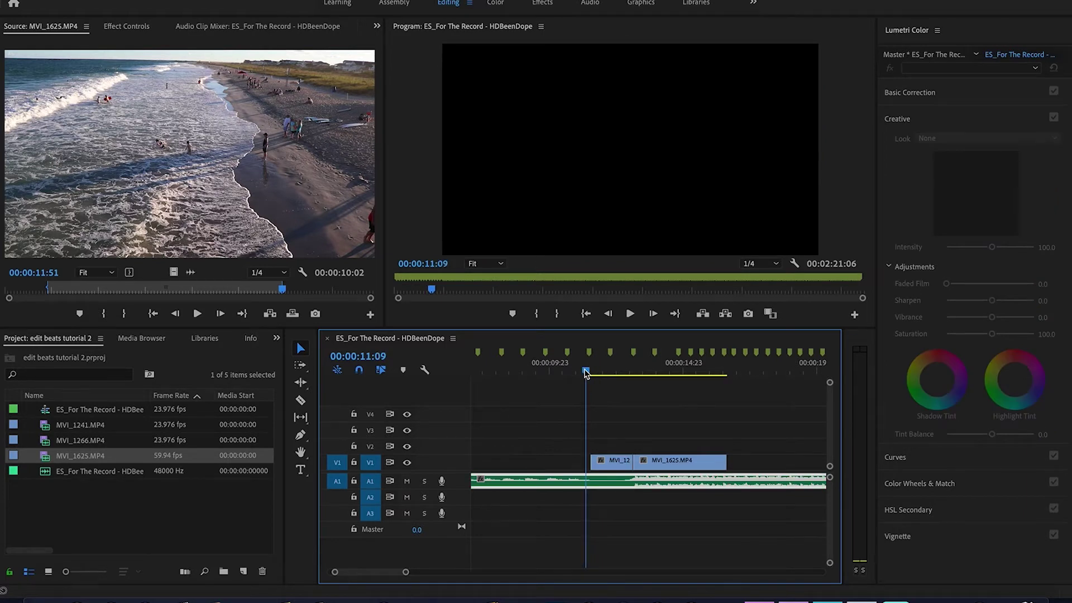
left_click_drag(625, 470, 665, 468)
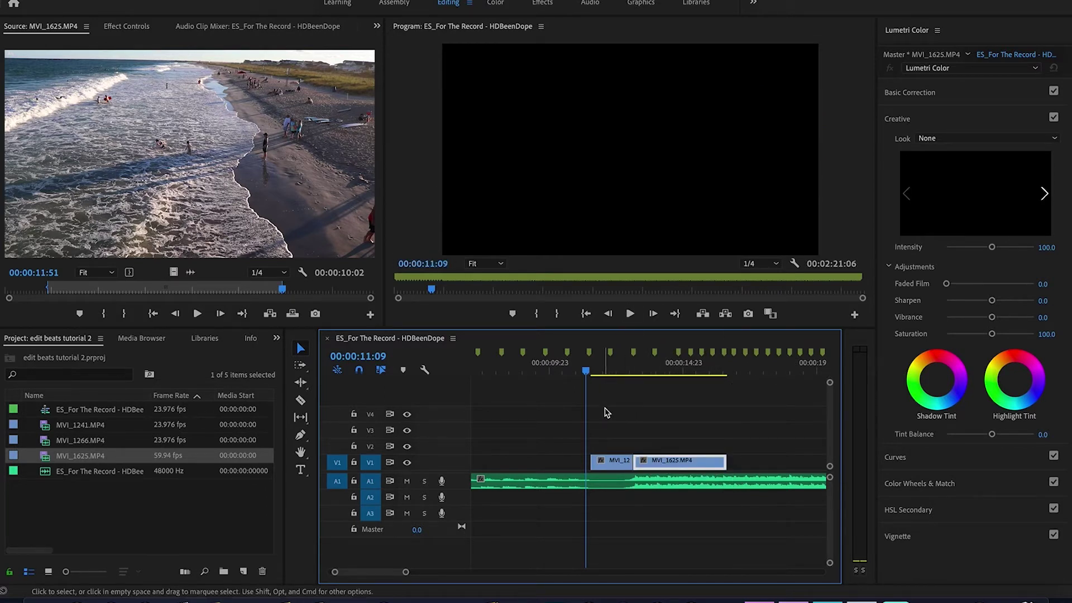
key("space")
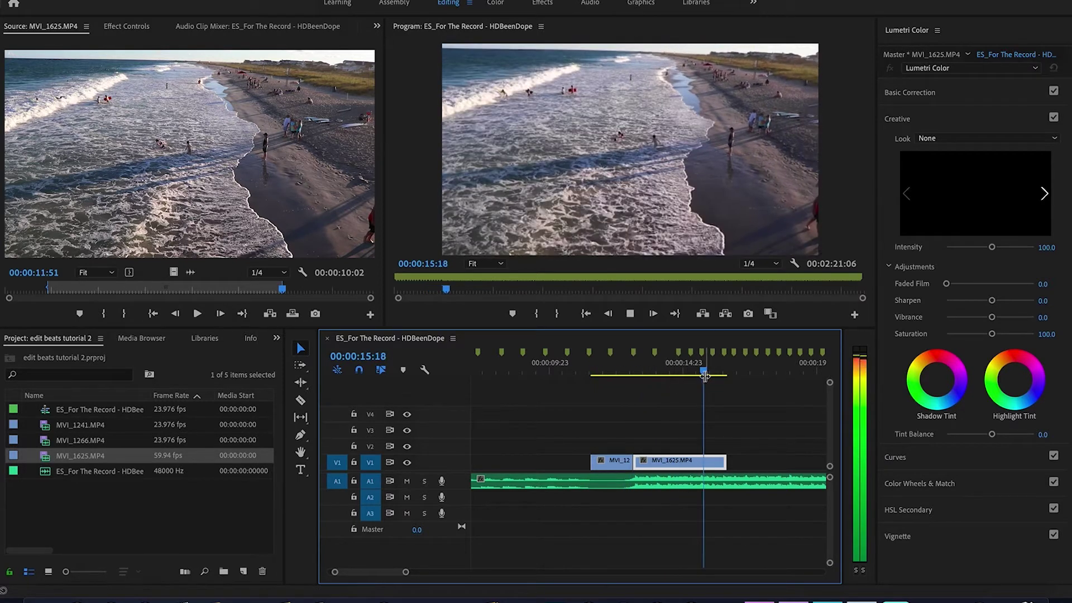
Replay the transition between MVI_1266.MP4 and MVI_1625.MP4 several times, starting from 00:00:11:19, to judge the cut's timing against the beat, and stop at 00:00:15:04
left_click(576, 385)
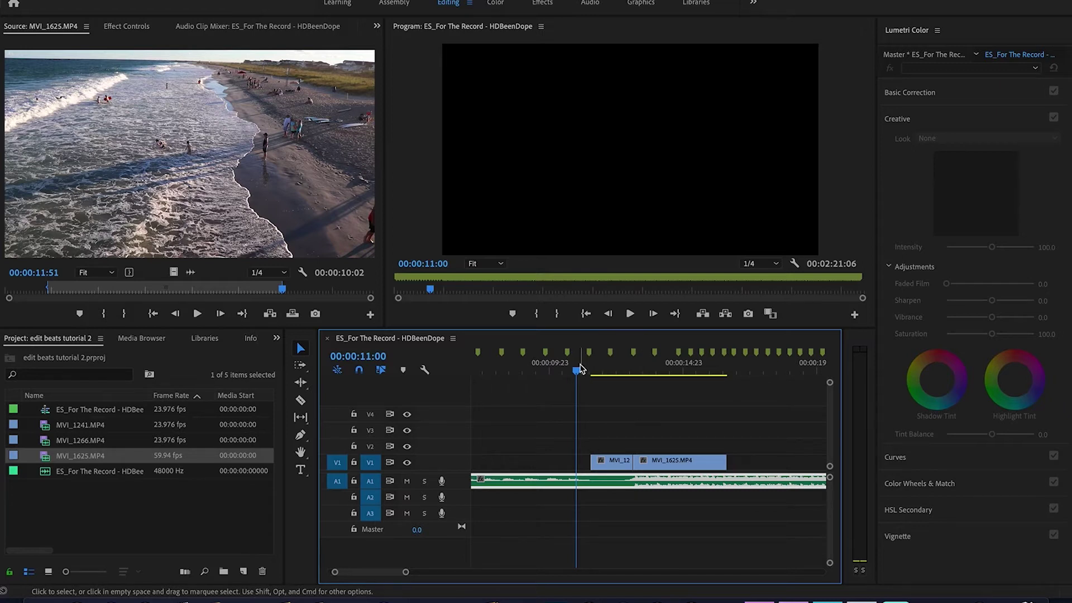
left_click_drag(581, 371, 599, 377)
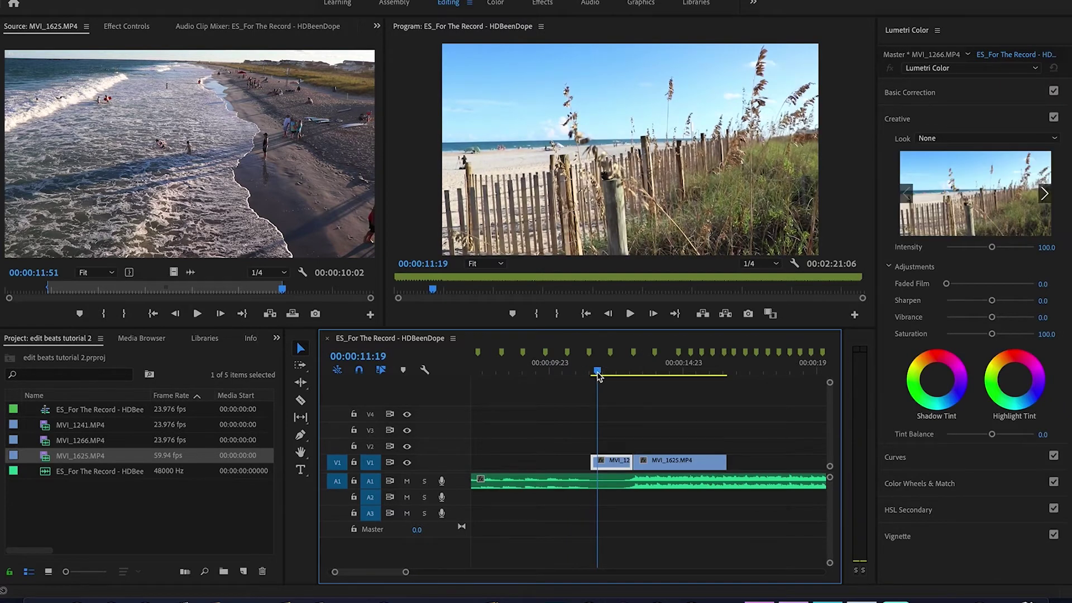
key("space")
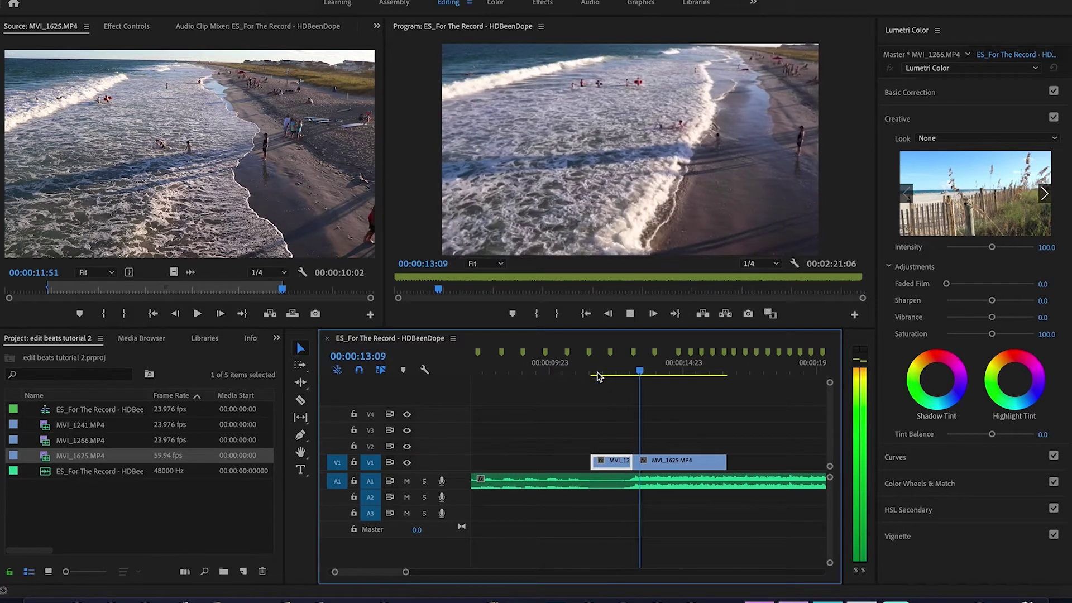
left_click(668, 374)
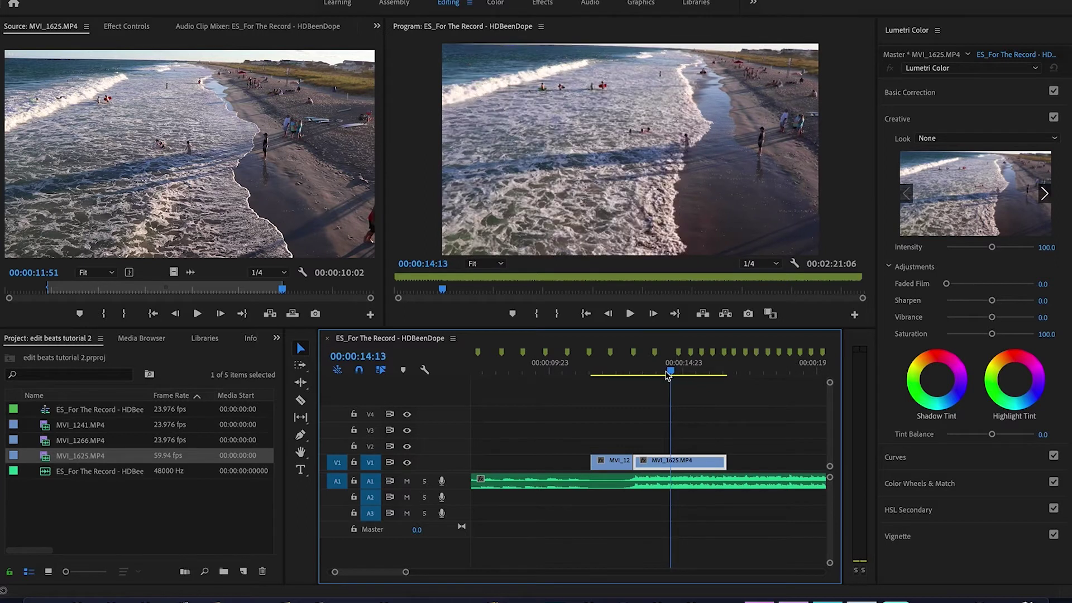
left_click_drag(668, 374, 608, 380)
key("space")
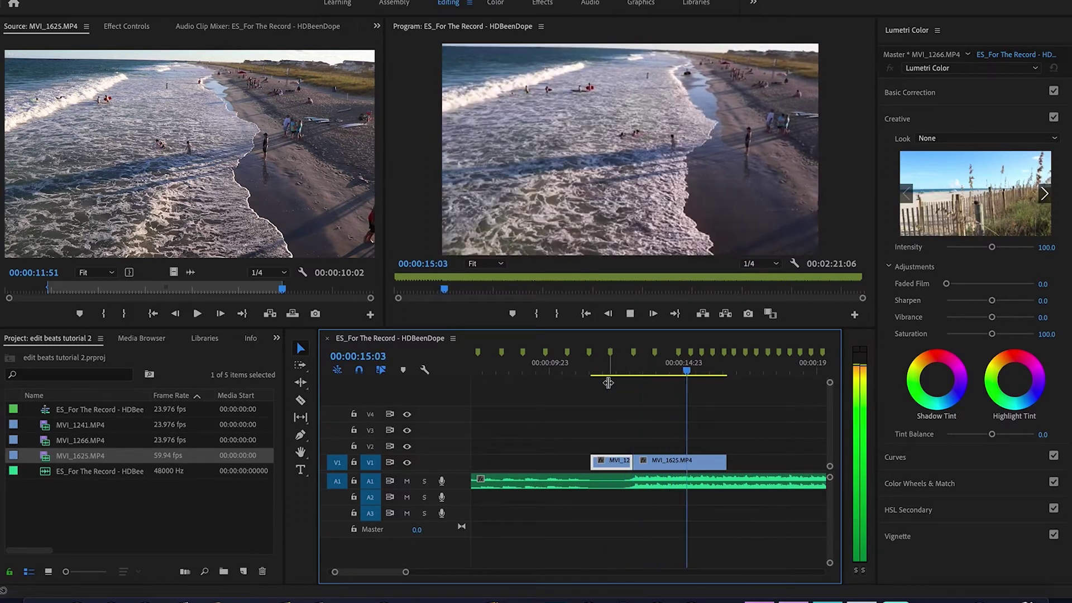
left_click_drag(686, 371, 614, 385)
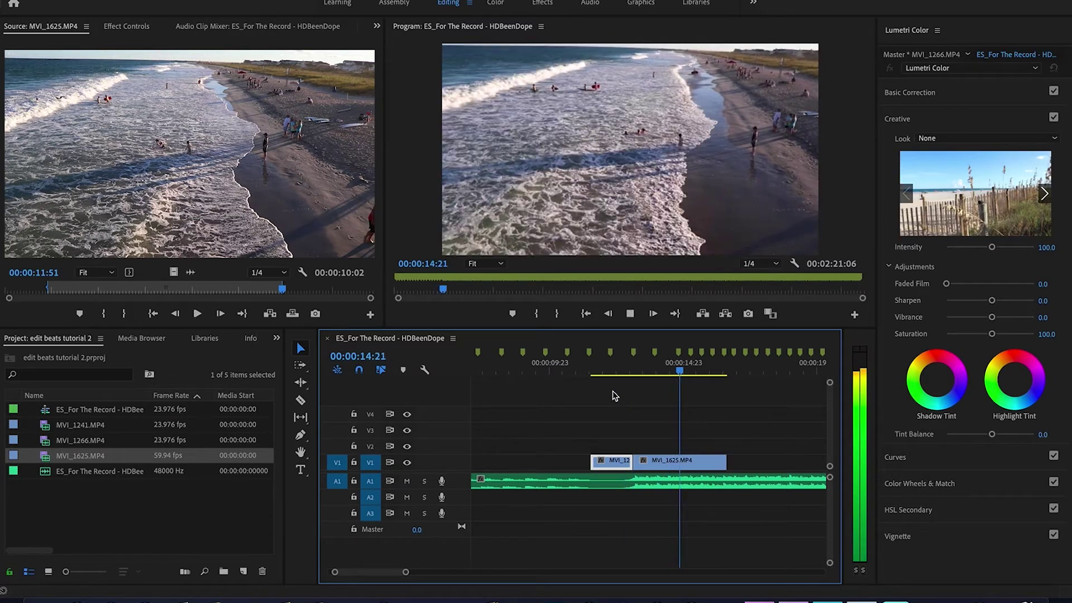
key("space")
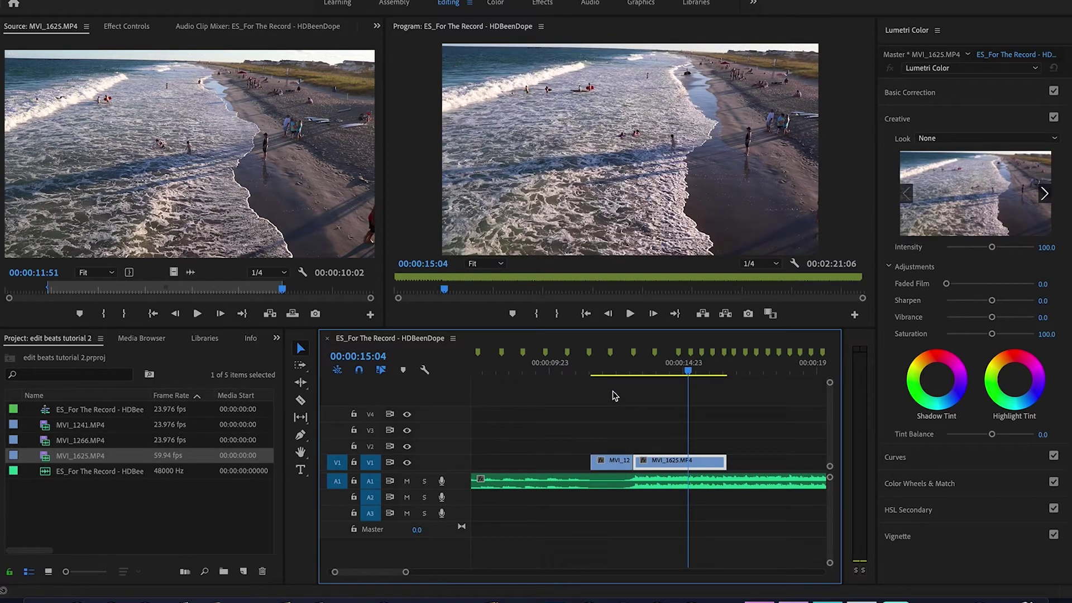